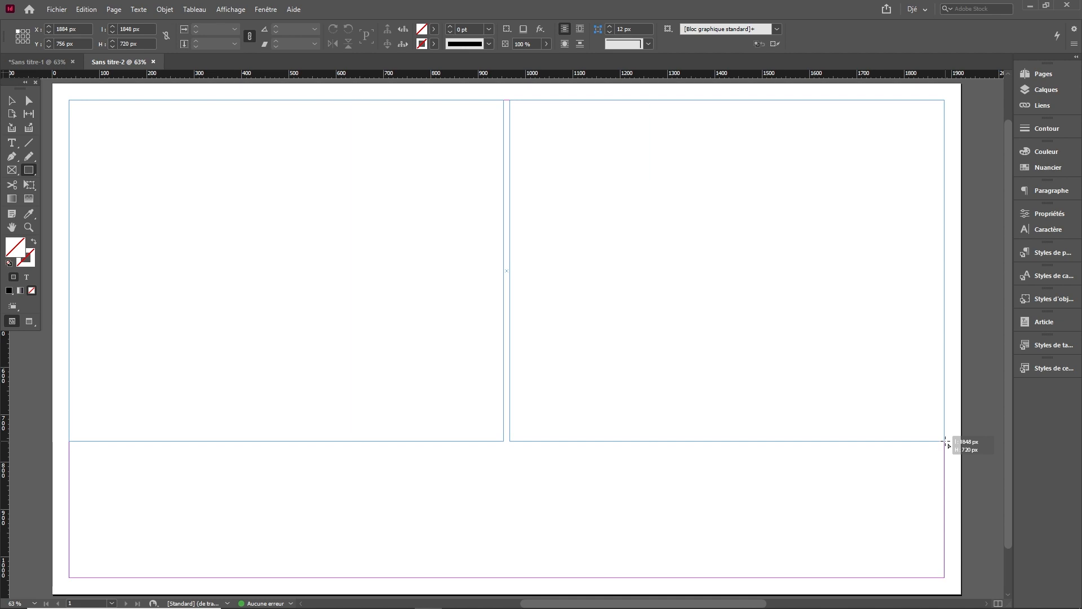
# Divide the rectangle being drawn into frames in three columns and two rows, and widen the gaps between the columns.
pyautogui.press('Right')
pyautogui.press('Up')
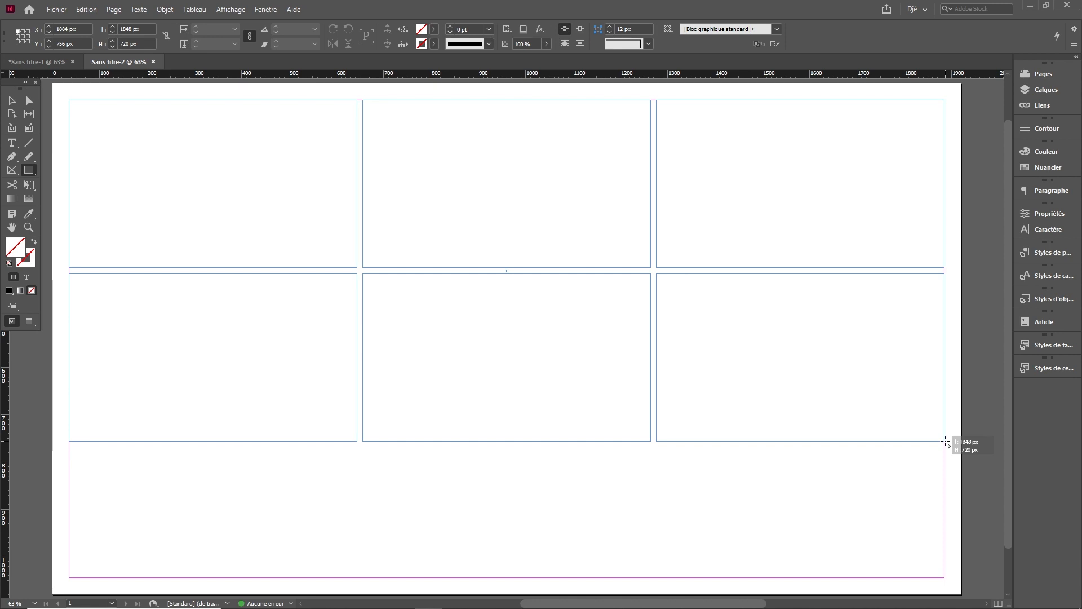
pyautogui.hotkey('ctrl', 'Right')
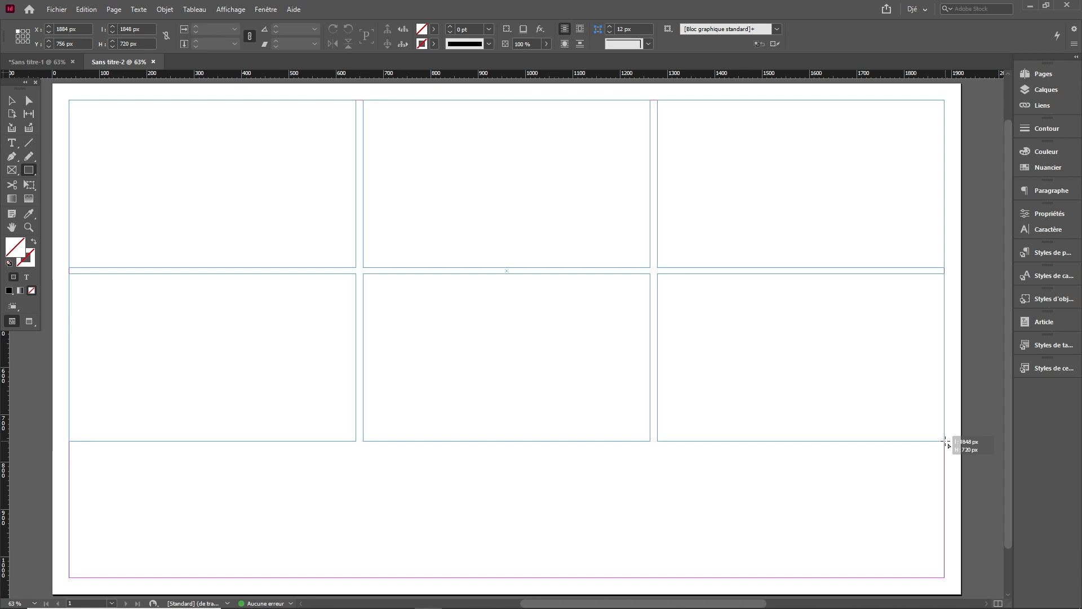
pyautogui.hotkey('ctrl', 'Right')
pyautogui.hotkey('ctrl', 'Right')
pyautogui.hotkey('ctrl', 'Right')
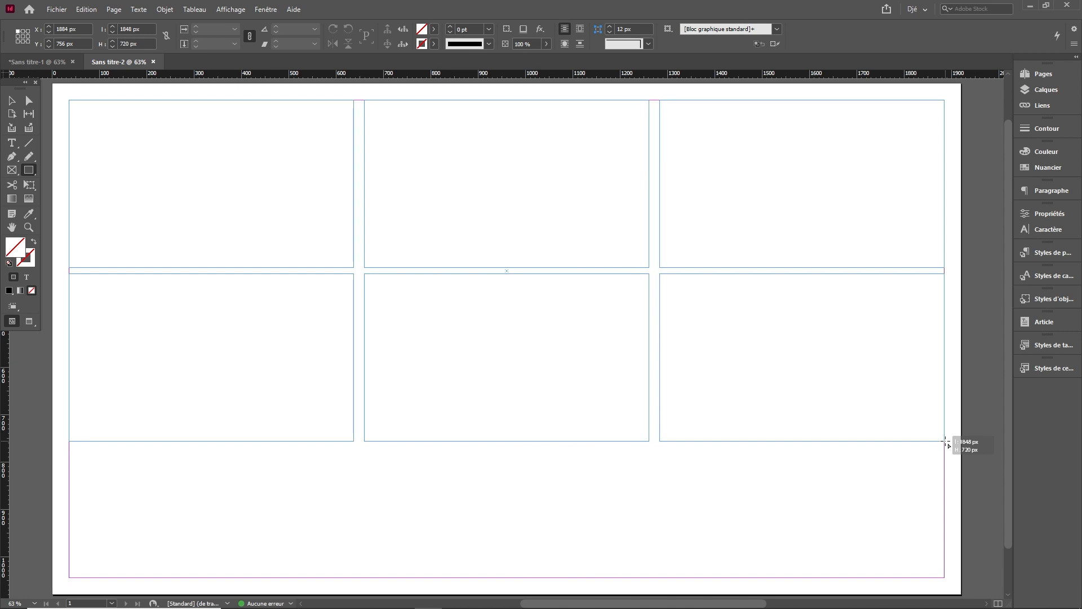
pyautogui.hotkey('ctrl', 'Right')
# Widen the gap between the rows to match the column gaps and finish the frame grid at about 1848 by 718 px.
pyautogui.moveTo(946, 442); pyautogui.dragTo(945, 440)
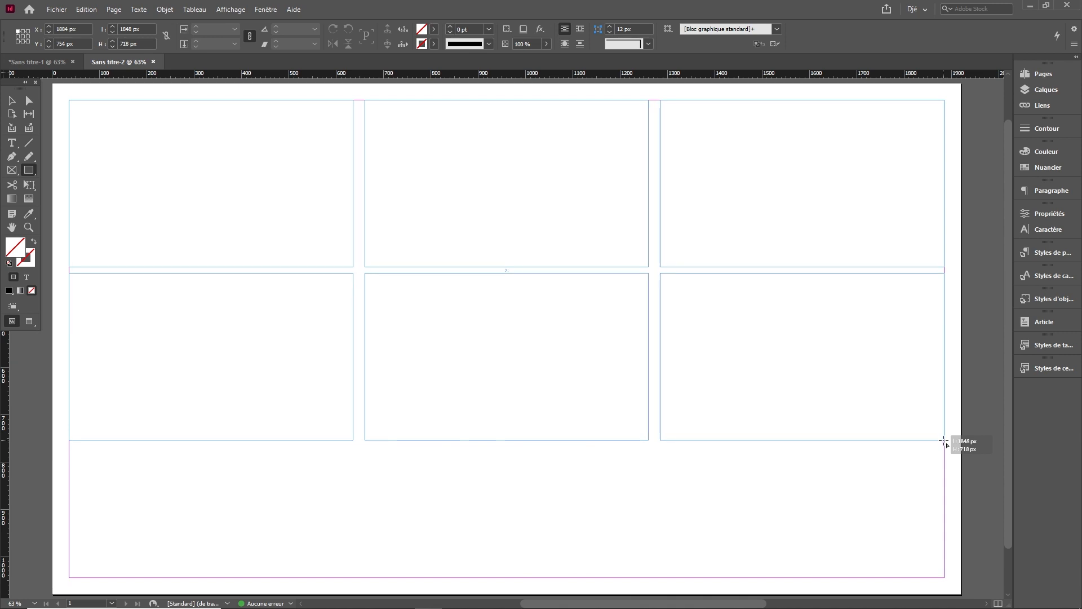
pyautogui.hotkey('ctrl', 'Up')
pyautogui.hotkey('ctrl', 'Up')
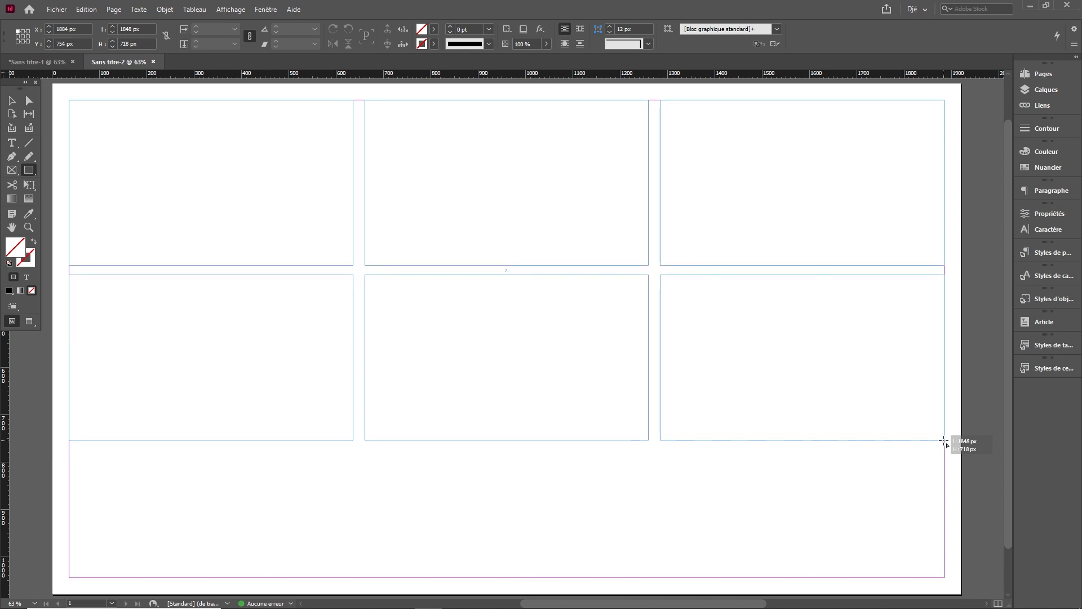
pyautogui.hotkey('ctrl', 'Up')
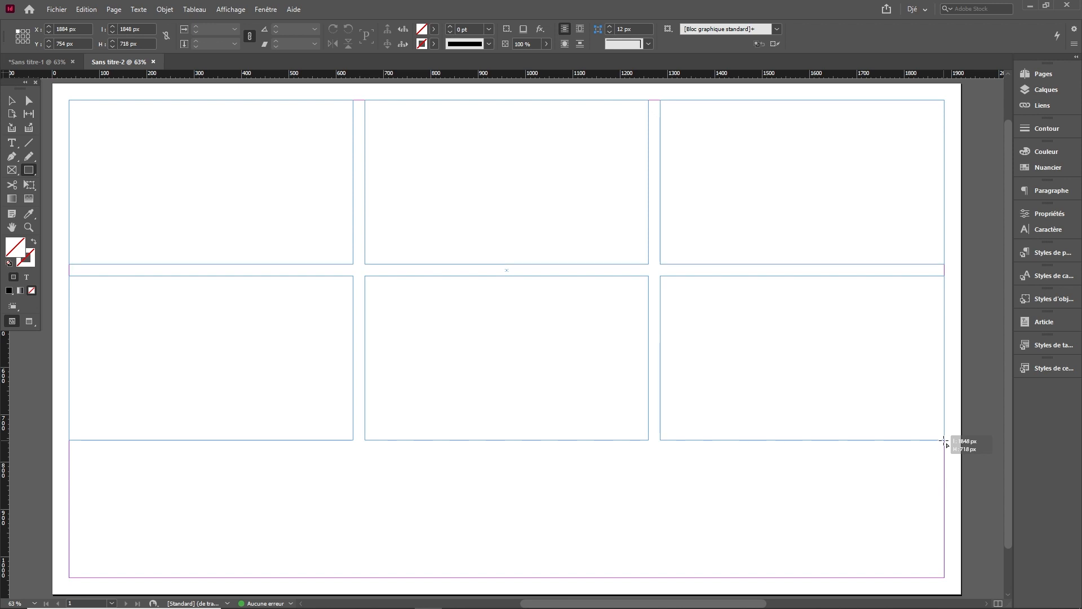
pyautogui.moveTo(944, 441); pyautogui.dragTo(945, 441)
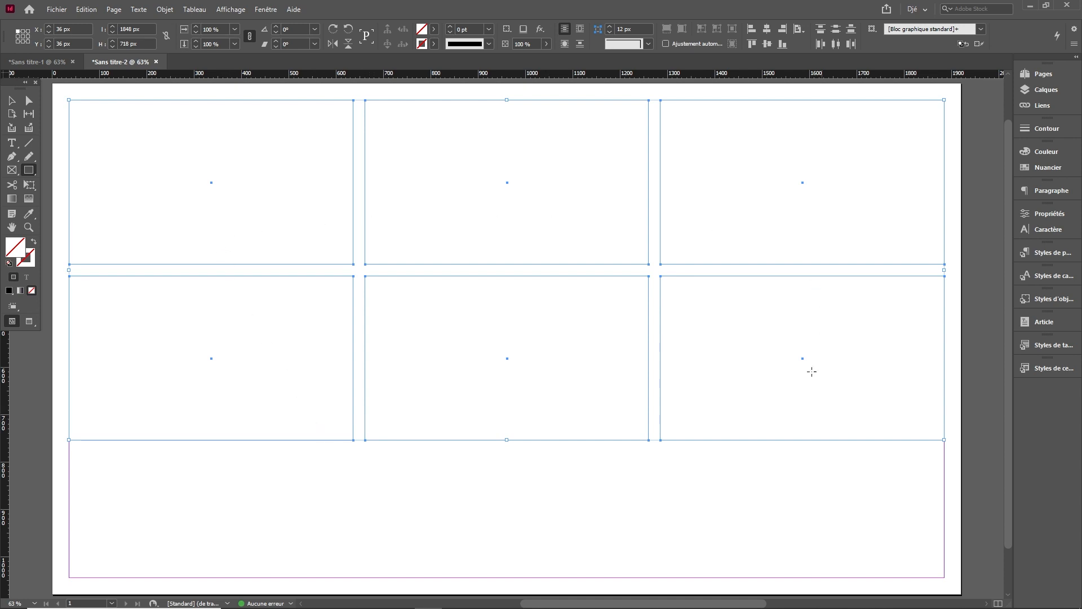
# Switch to File Explorer and load all six JPG images from the gallerie folder into the InDesign document.
pyautogui.hotkey('alt', 'Tab')
pyautogui.moveTo(517, 370); pyautogui.dragTo(197, 99)
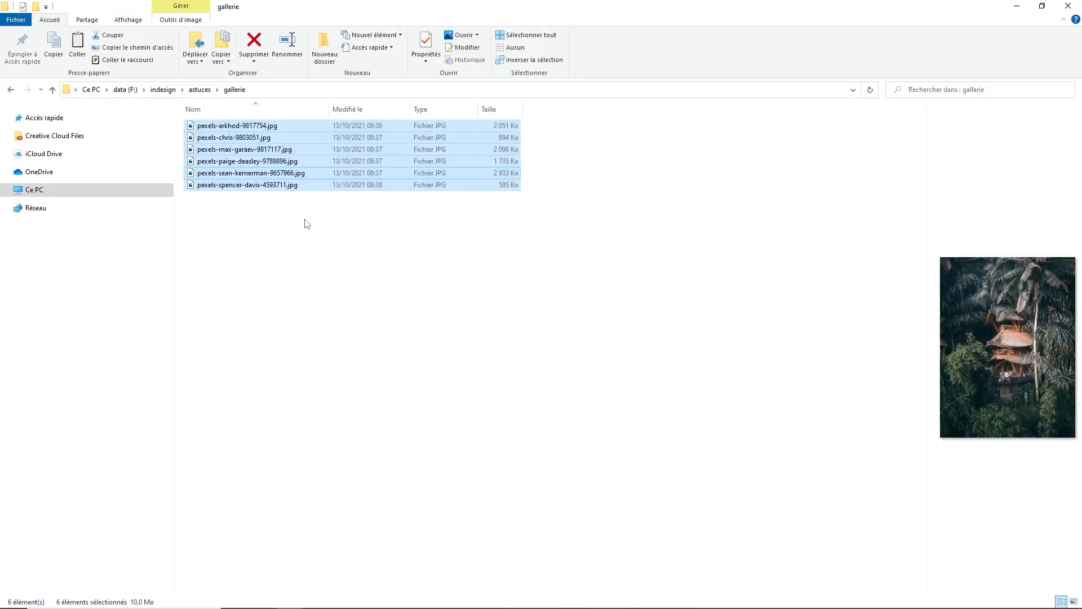
pyautogui.moveTo(251, 186); pyautogui.dragTo(221, 178)
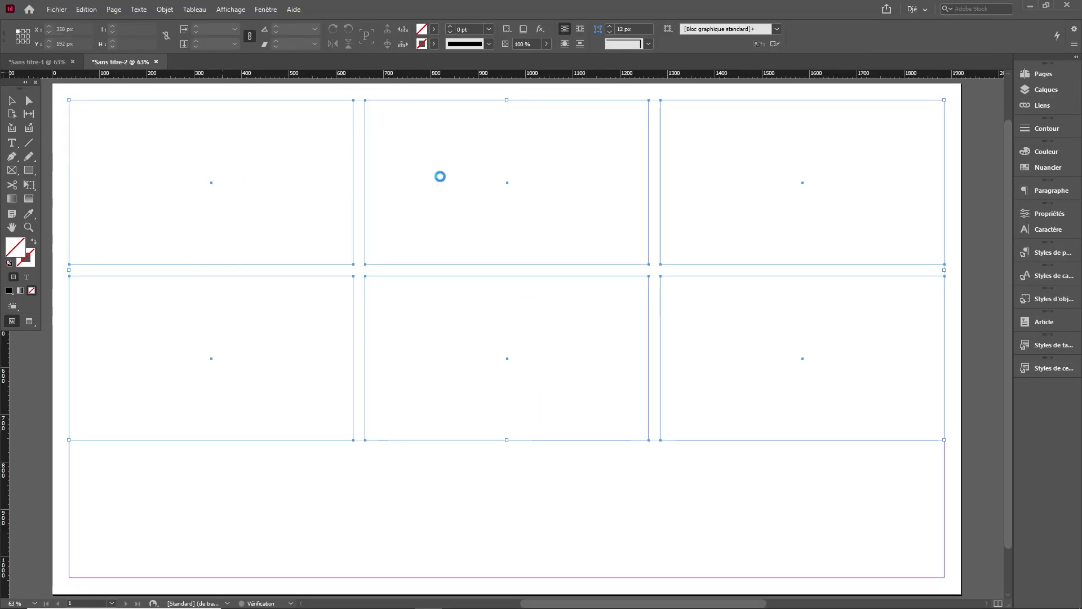
# Place one loaded image in each of the six frames, row by row, and fill all the frames proportionally.
pyautogui.click(498, 177)
pyautogui.click(709, 219)
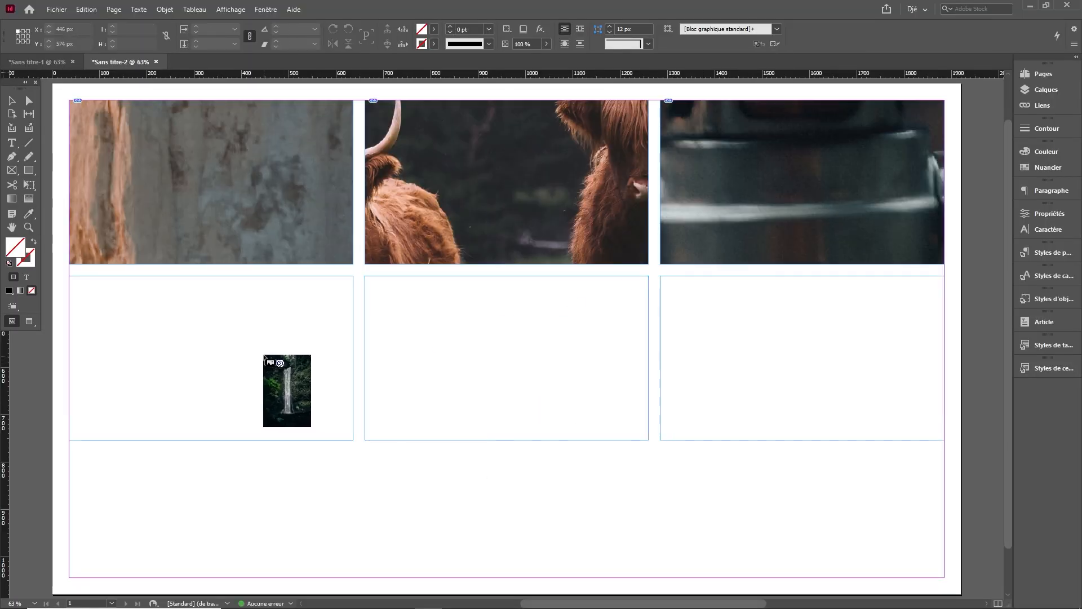
pyautogui.click(263, 355)
pyautogui.click(519, 353)
pyautogui.click(770, 350)
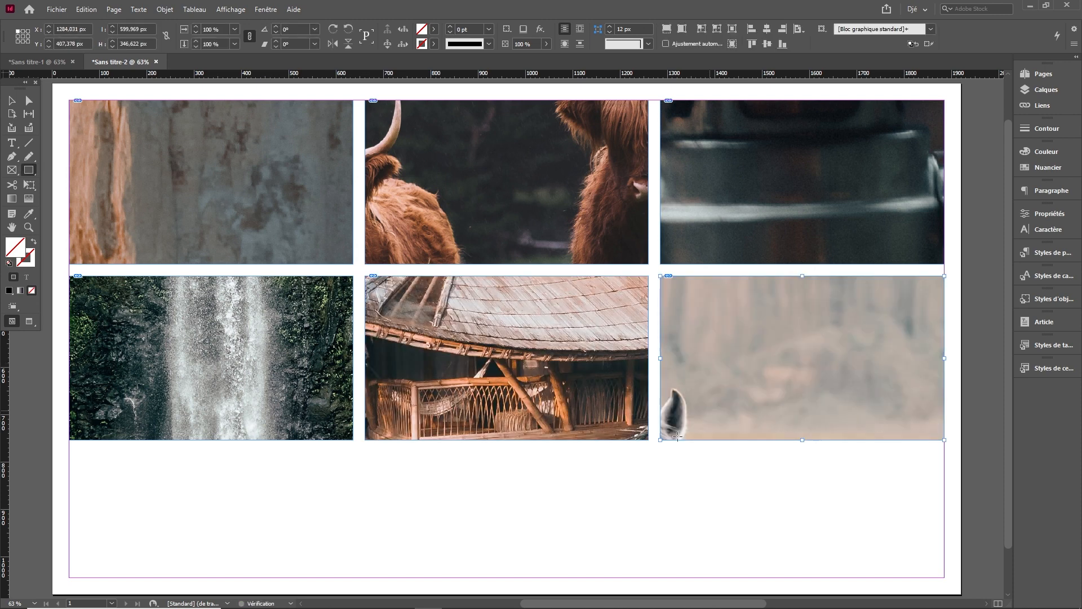
pyautogui.hotkey('ctrl', 'a')
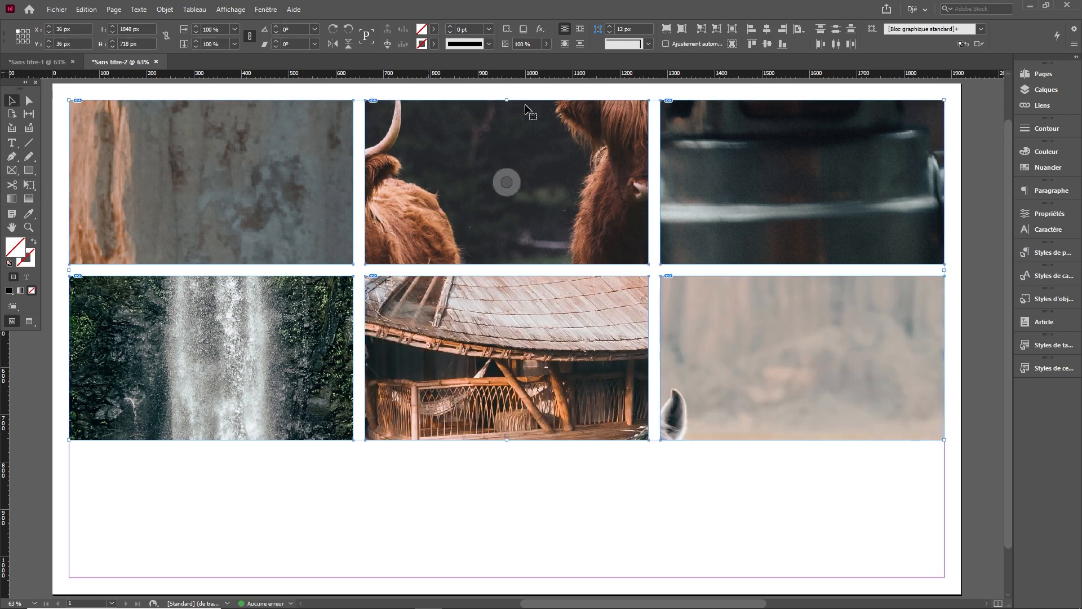
pyautogui.click(666, 29)
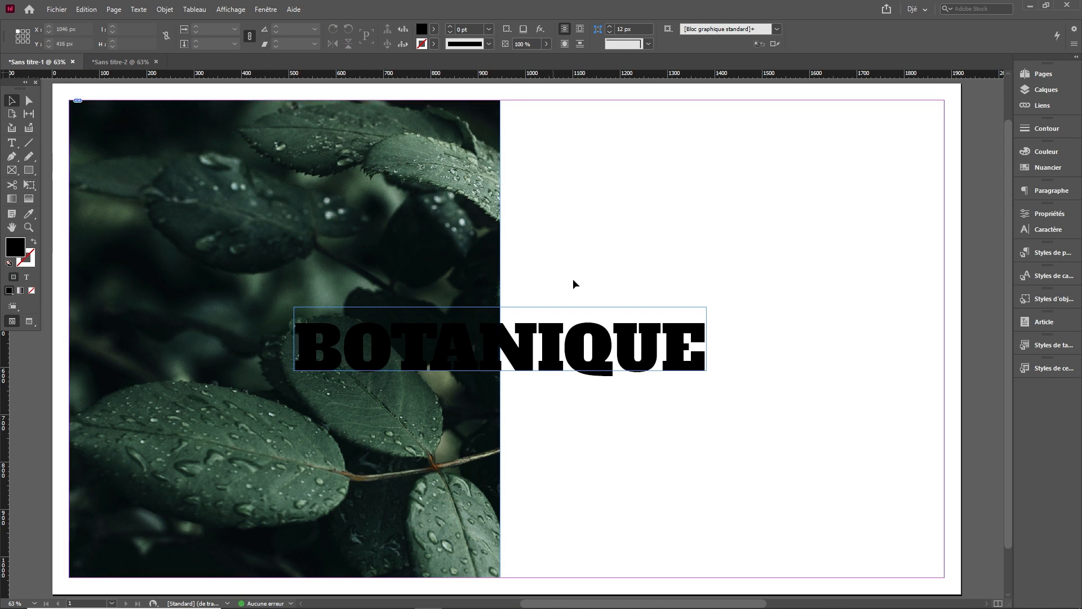
# Convert the BOTANIQUE text in the Sans titre-1 document to outlines.
pyautogui.click(439, 183)
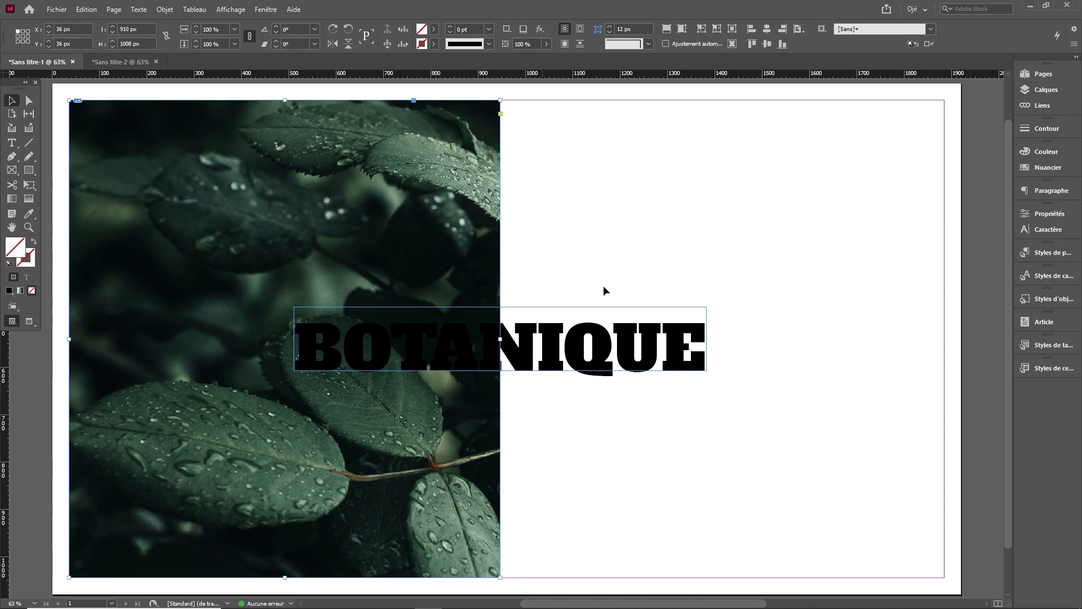
pyautogui.click(606, 365)
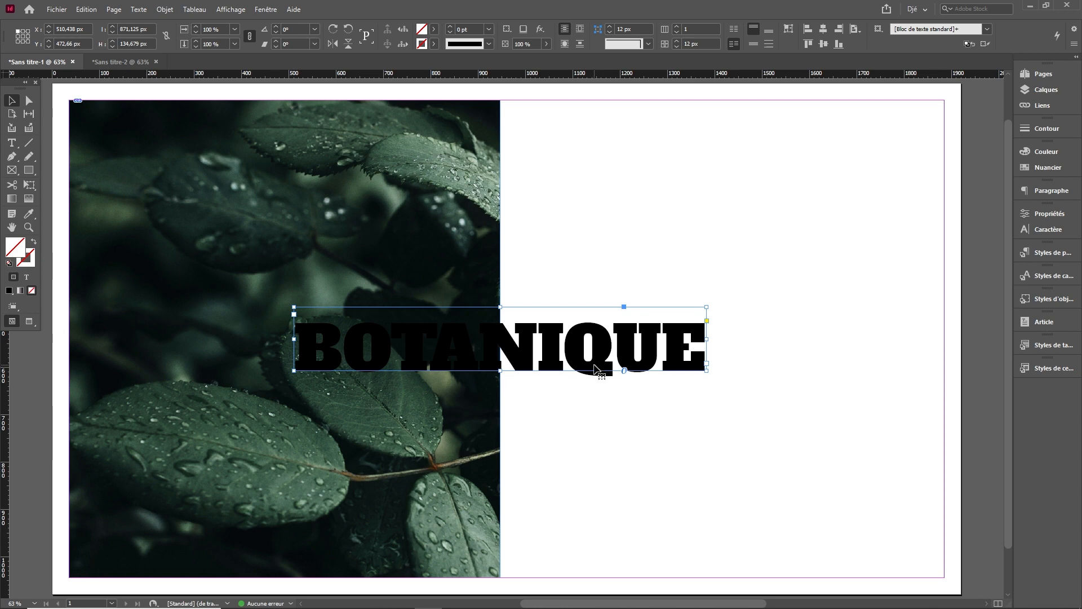
pyautogui.click(138, 9)
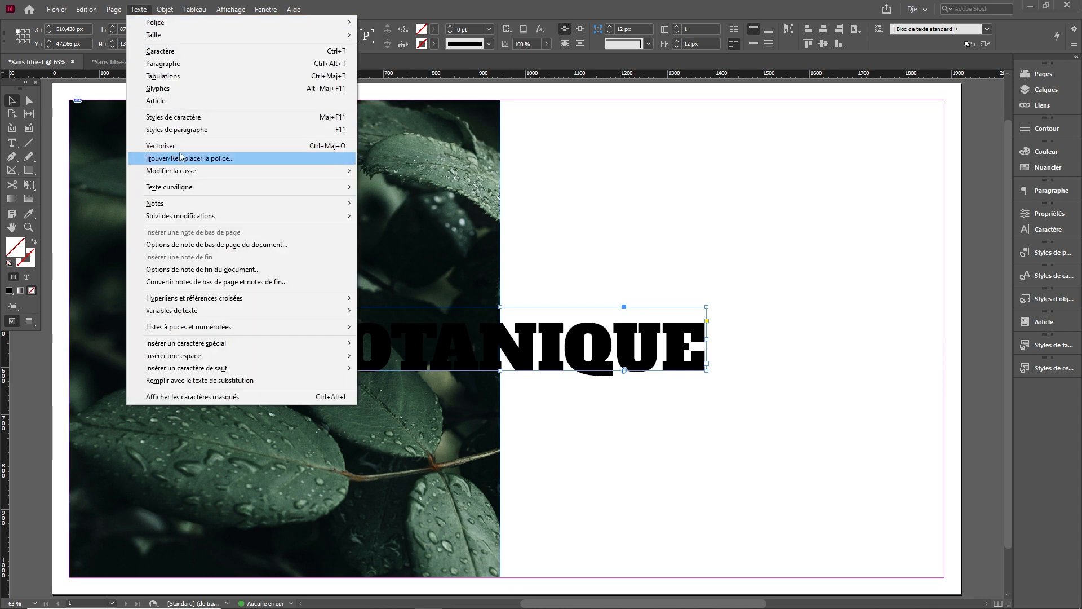
pyautogui.click(161, 146)
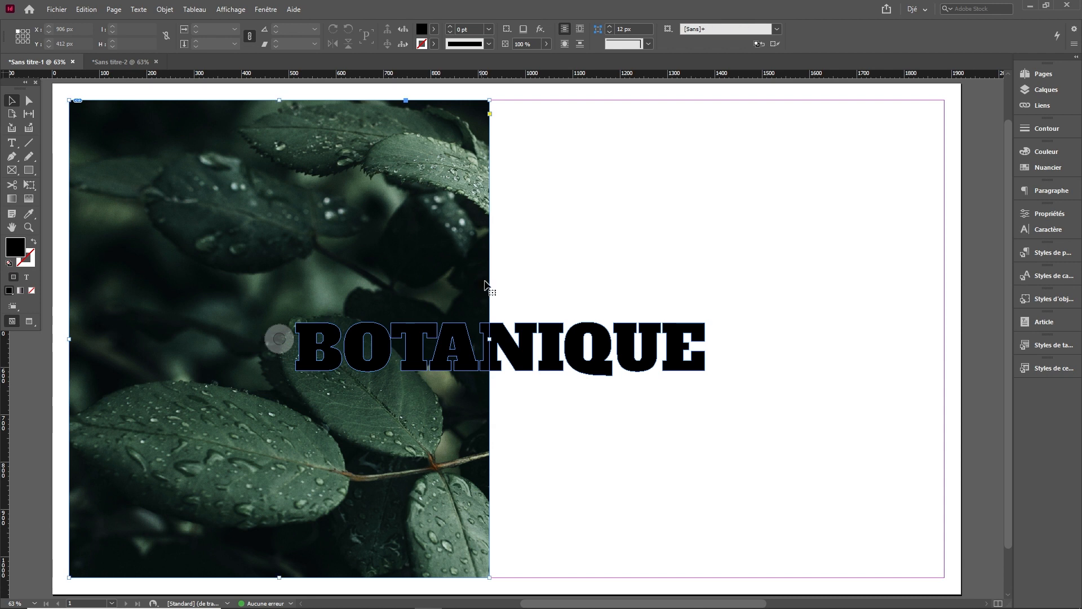
# Narrow the leaf image frame to about 866 px wide so its right edge falls between the A and N of BOTANIQUE.
pyautogui.click(485, 282)
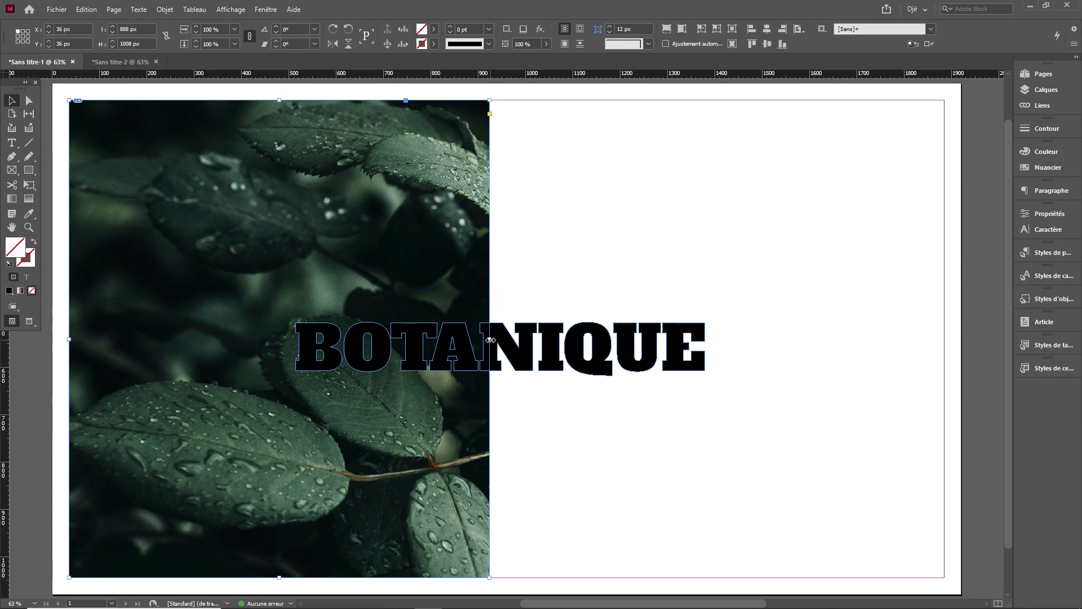
pyautogui.moveTo(490, 340); pyautogui.dragTo(479, 343)
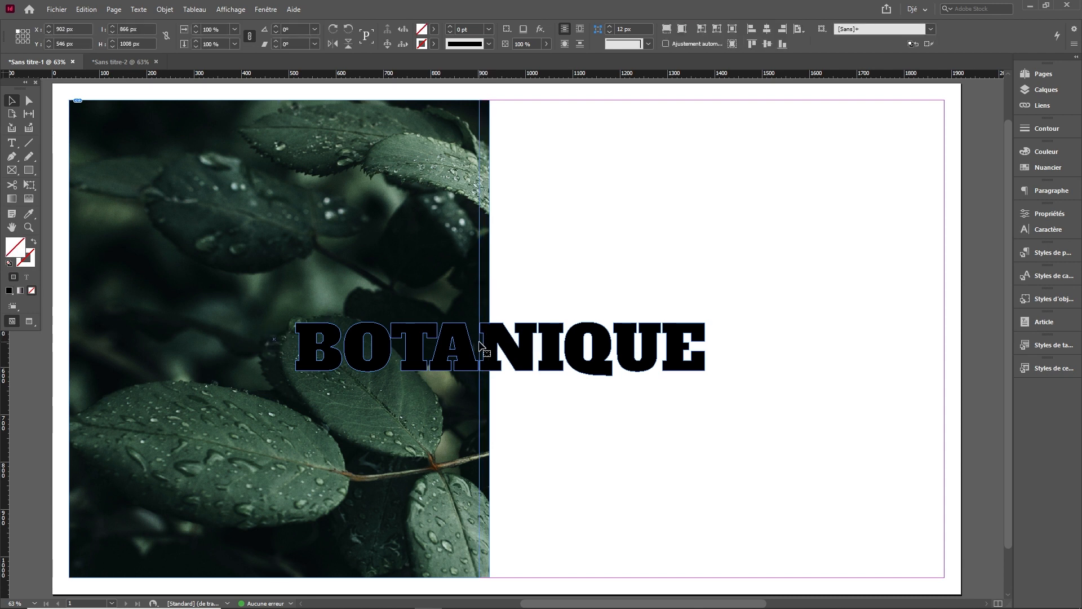
pyautogui.click(552, 268)
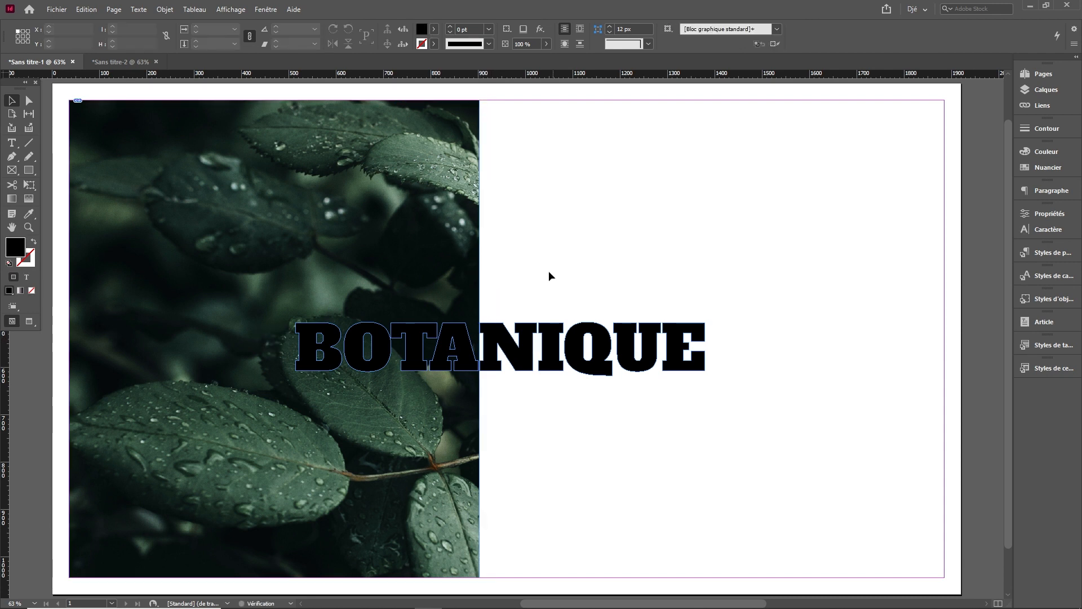
# Release the compound path of the BOTANIQUE outlines to separate the individual letter shapes.
pyautogui.click(588, 370)
pyautogui.click(29, 100)
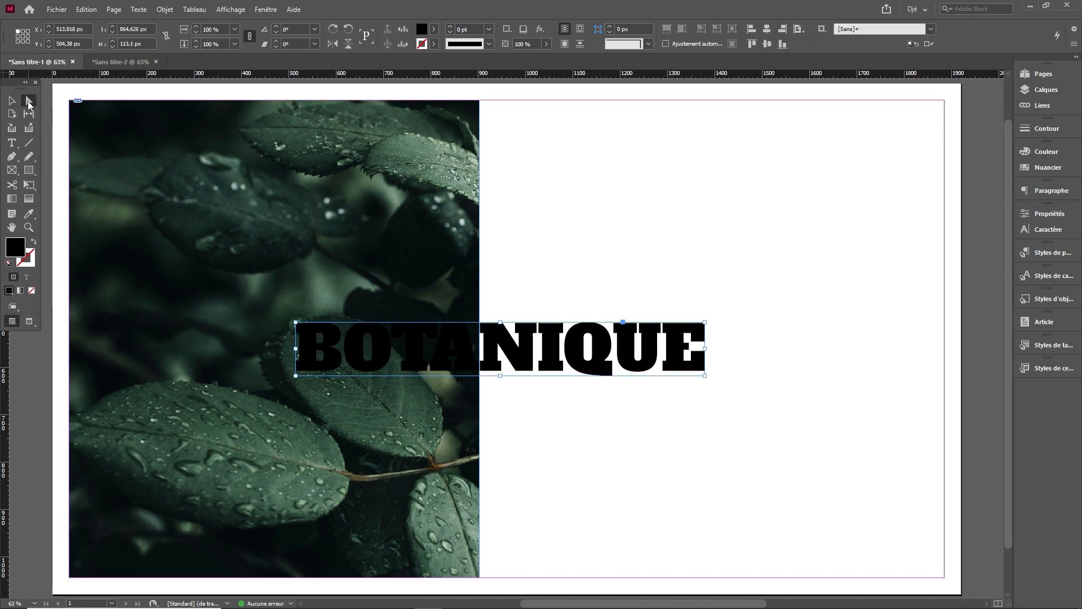
pyautogui.click(164, 10)
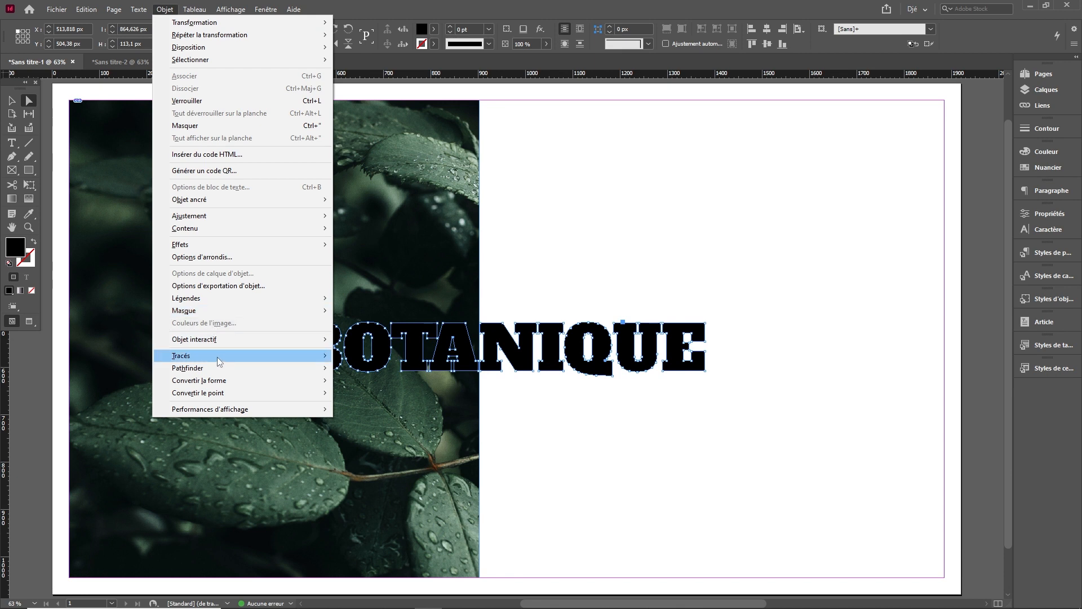
pyautogui.moveTo(220, 361)
pyautogui.click(372, 423)
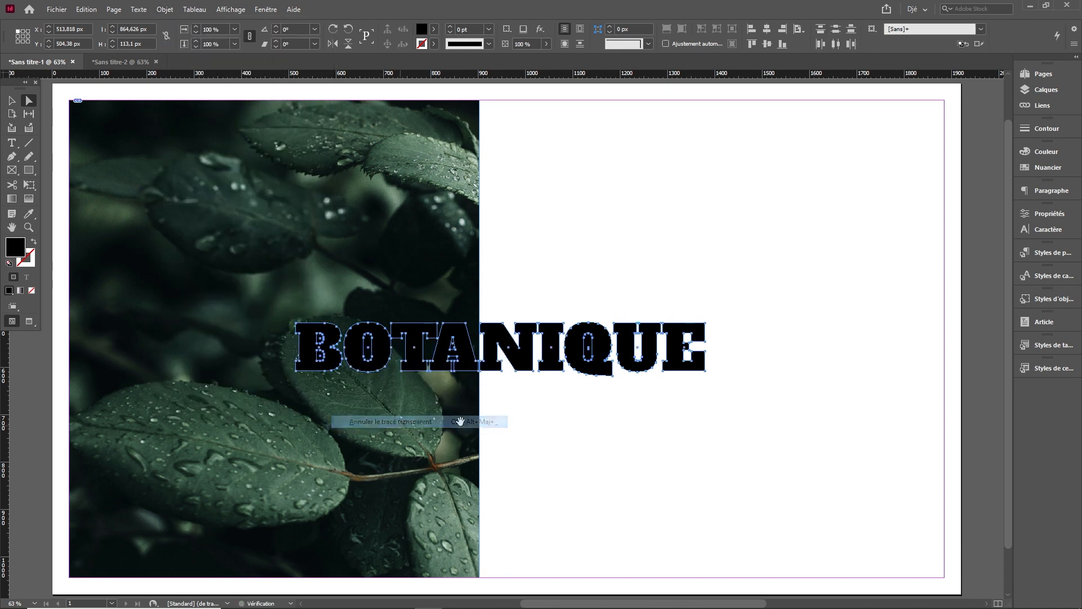
pyautogui.press('v')
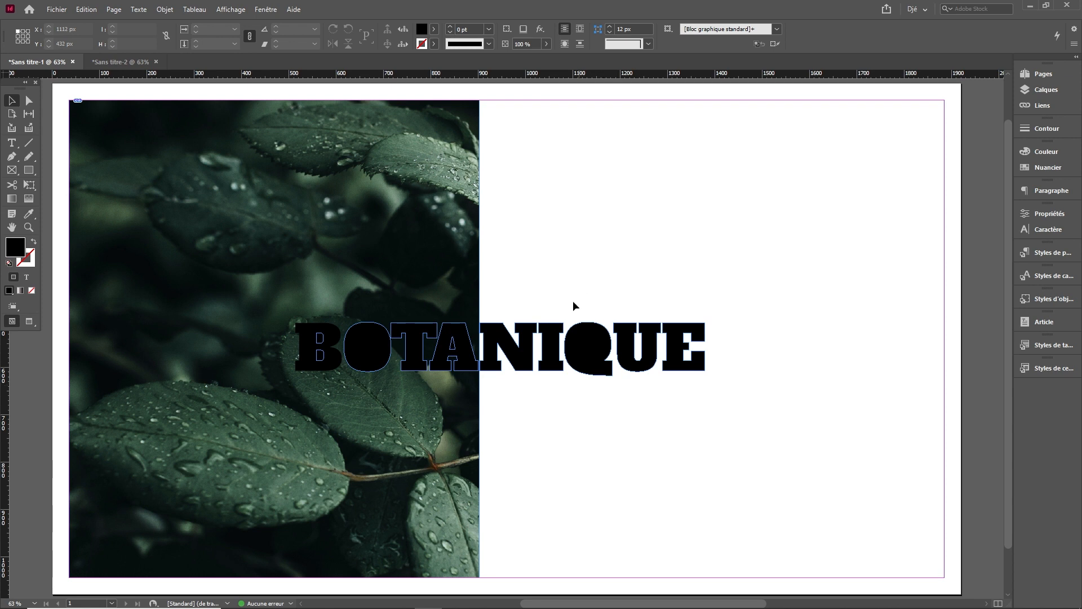
# Subtract the inner shape from the Q outline with Pathfinder.
pyautogui.moveTo(570, 287); pyautogui.dragTo(601, 383)
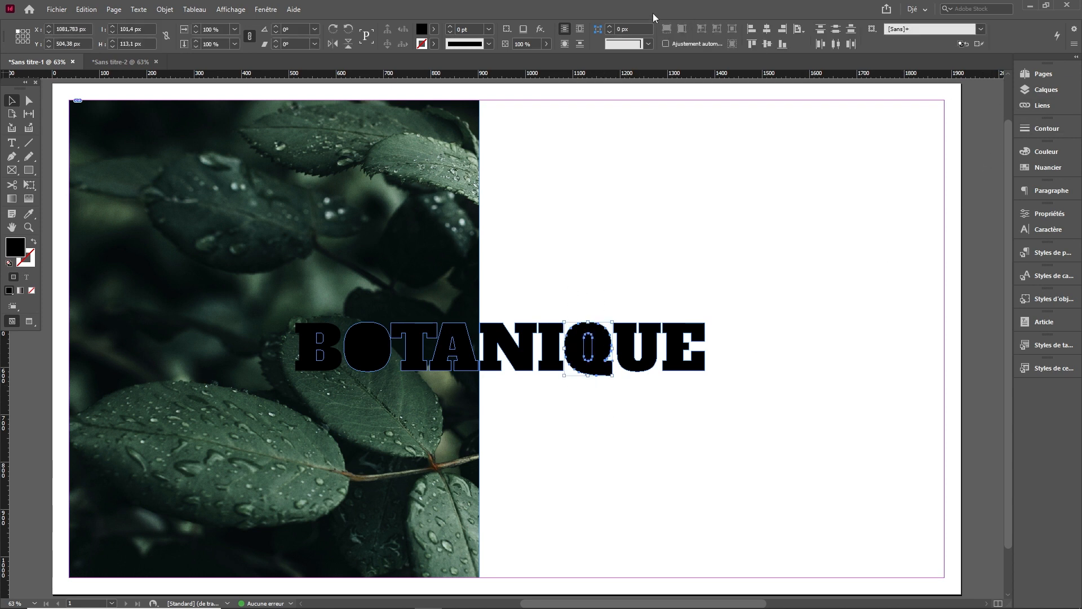
pyautogui.click(266, 9)
pyautogui.moveTo(418, 237)
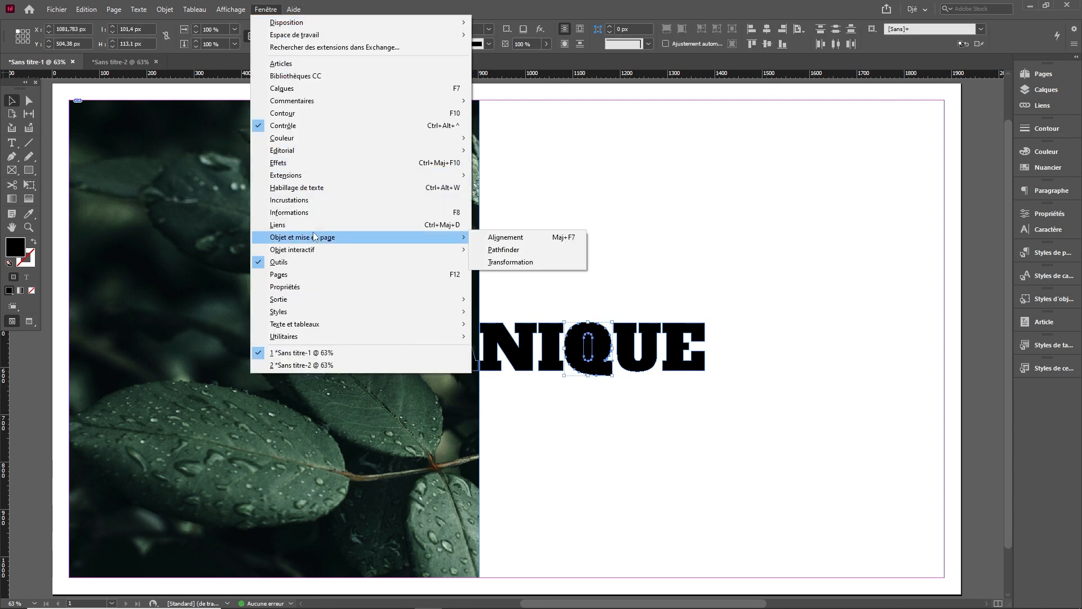
pyautogui.click(535, 250)
pyautogui.hotkey('ctrl', '1')
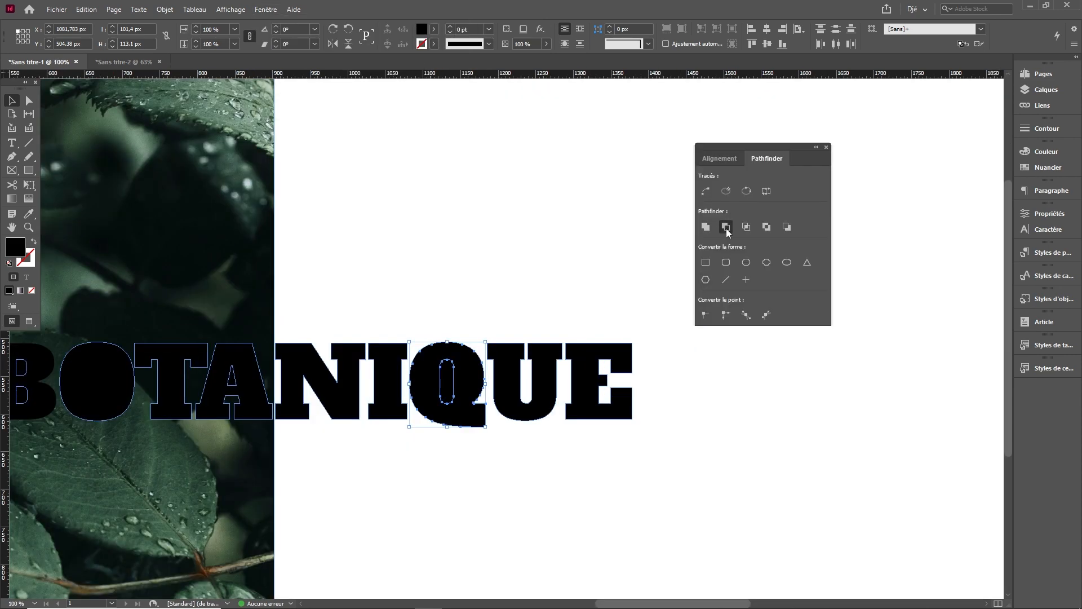
# Subtract the inner shapes from the A and O outlines with Pathfinder.
pyautogui.moveTo(249, 318); pyautogui.dragTo(441, 296)
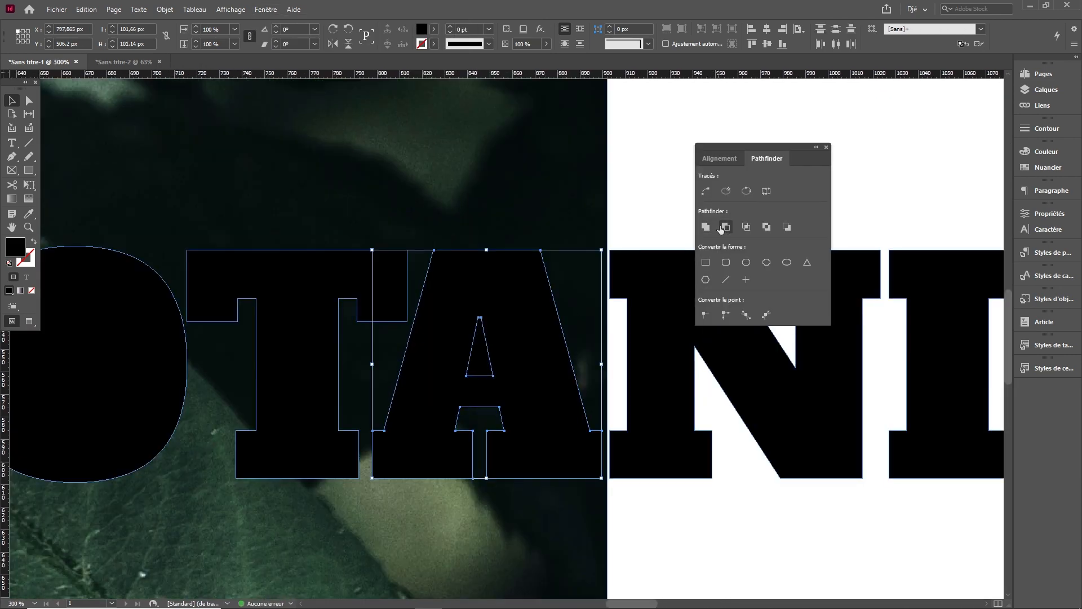
pyautogui.click(725, 228)
pyautogui.moveTo(278, 363); pyautogui.dragTo(567, 362)
pyautogui.click(405, 343)
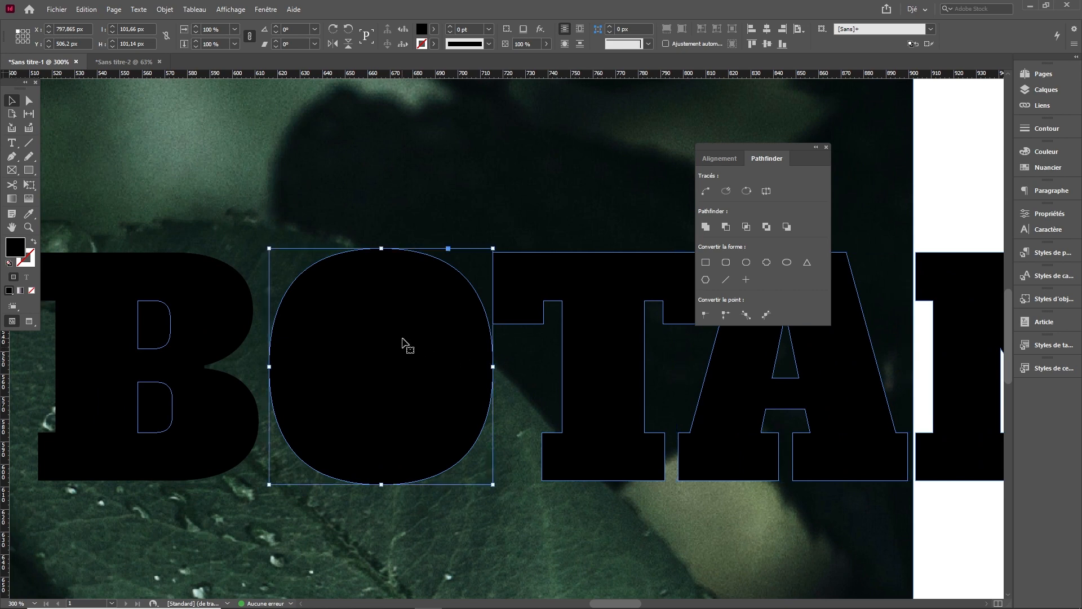
pyautogui.click(726, 227)
# Subtract the two inner shapes from the B outline with Pathfinder, and close the Pathfinder controls.
pyautogui.moveTo(224, 229); pyautogui.dragTo(441, 224)
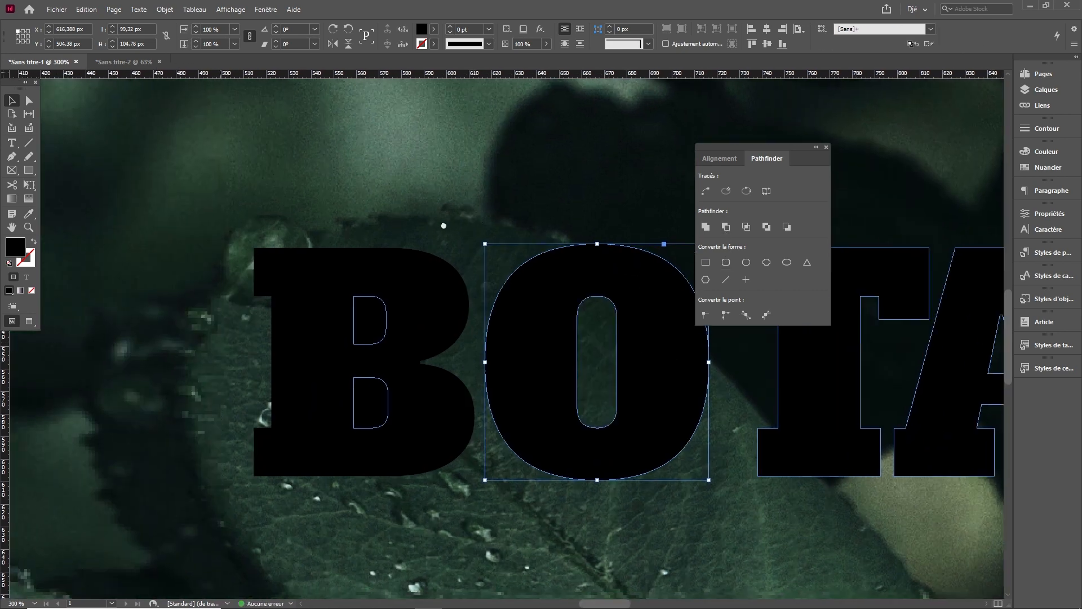
pyautogui.click(298, 245)
pyautogui.moveTo(298, 245); pyautogui.dragTo(418, 459)
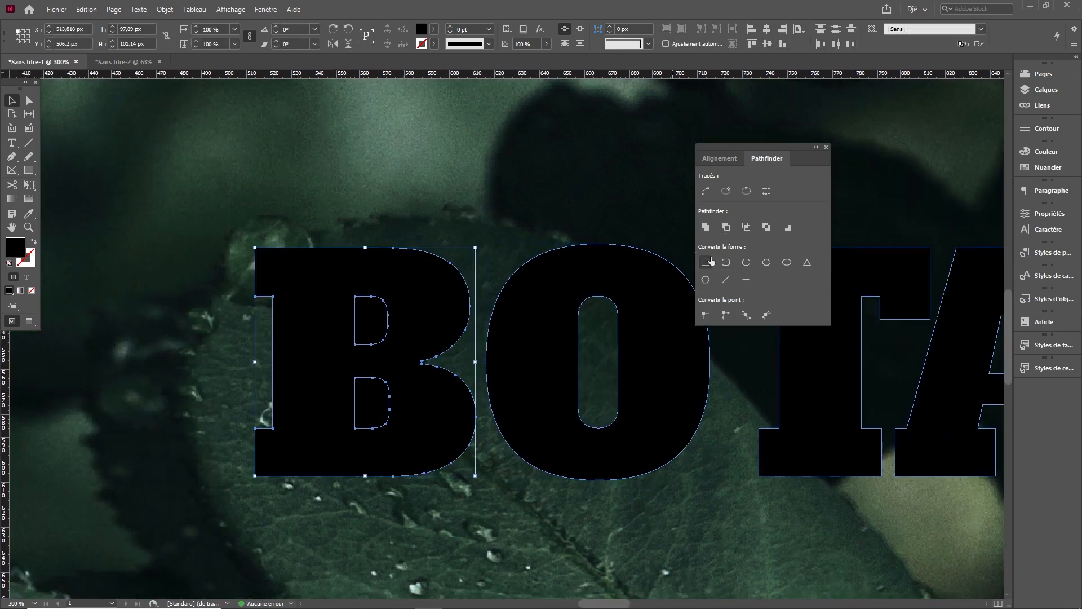
pyautogui.click(727, 226)
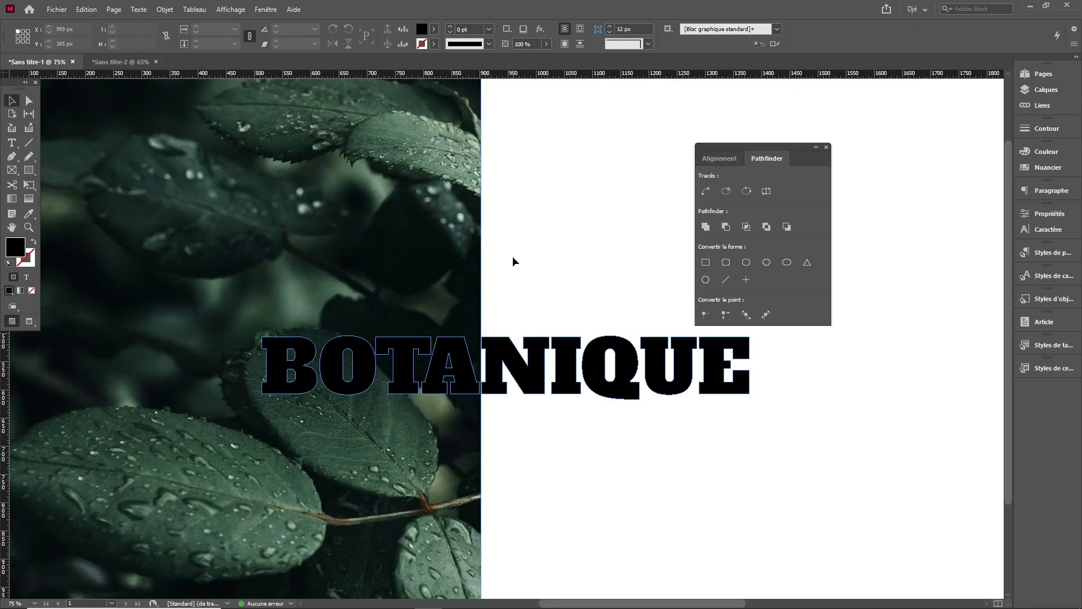
pyautogui.click(827, 148)
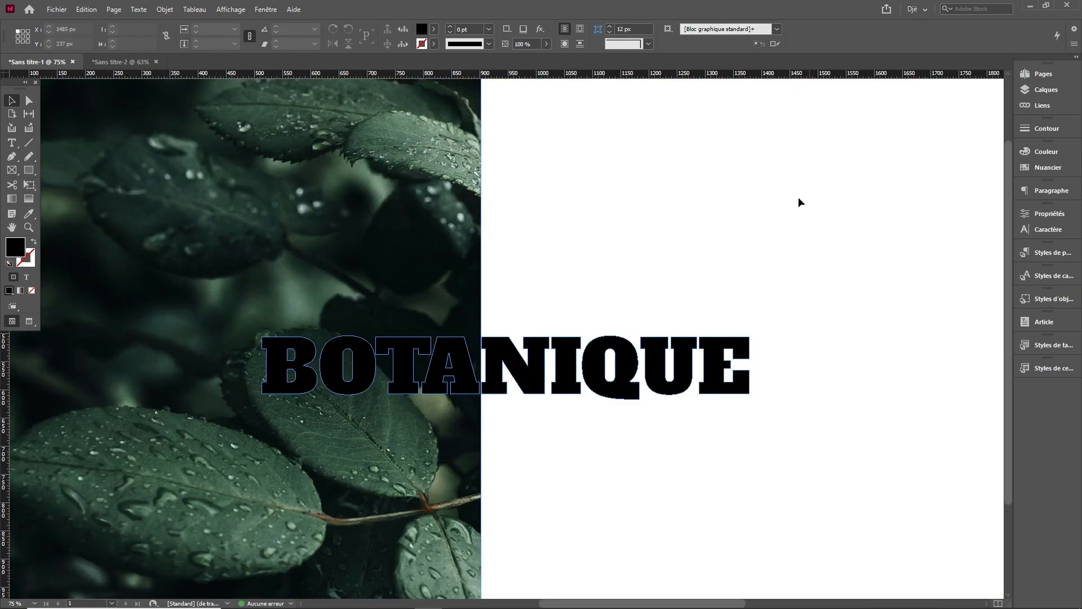
# Fill the B, O, T and A outlines over the photo with white, using CMYK values of 0.
pyautogui.click(309, 361)
pyautogui.keyDown('shift'); pyautogui.click(337, 372); pyautogui.keyUp('shift')
pyautogui.keyDown('shift'); pyautogui.click(395, 353); pyautogui.keyUp('shift')
pyautogui.keyDown('shift'); pyautogui.click(454, 358); pyautogui.keyUp('shift')
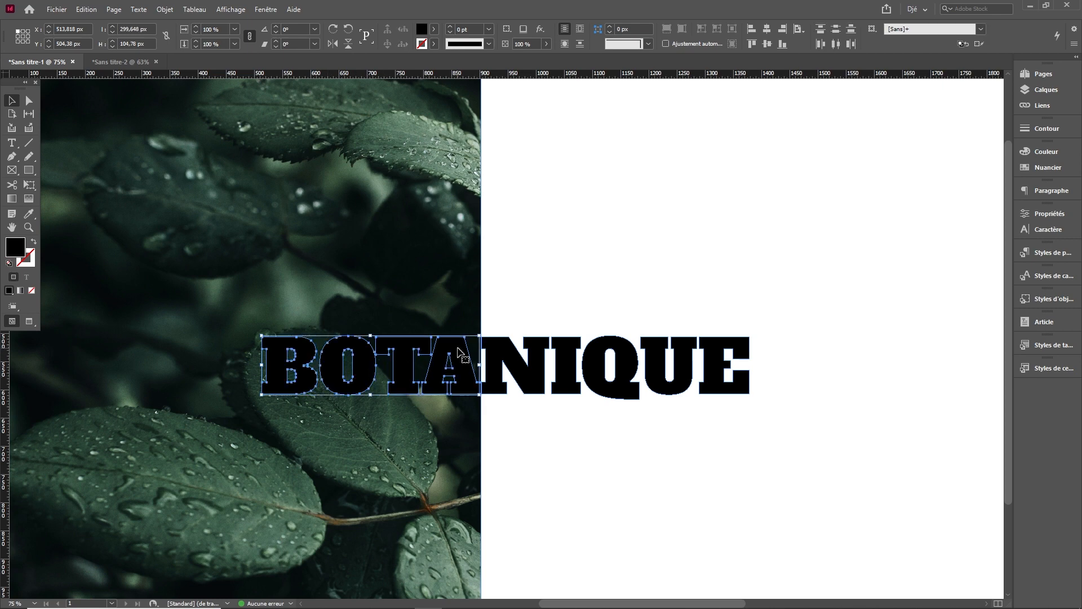
pyautogui.doubleClick(15, 247)
pyautogui.click(517, 243)
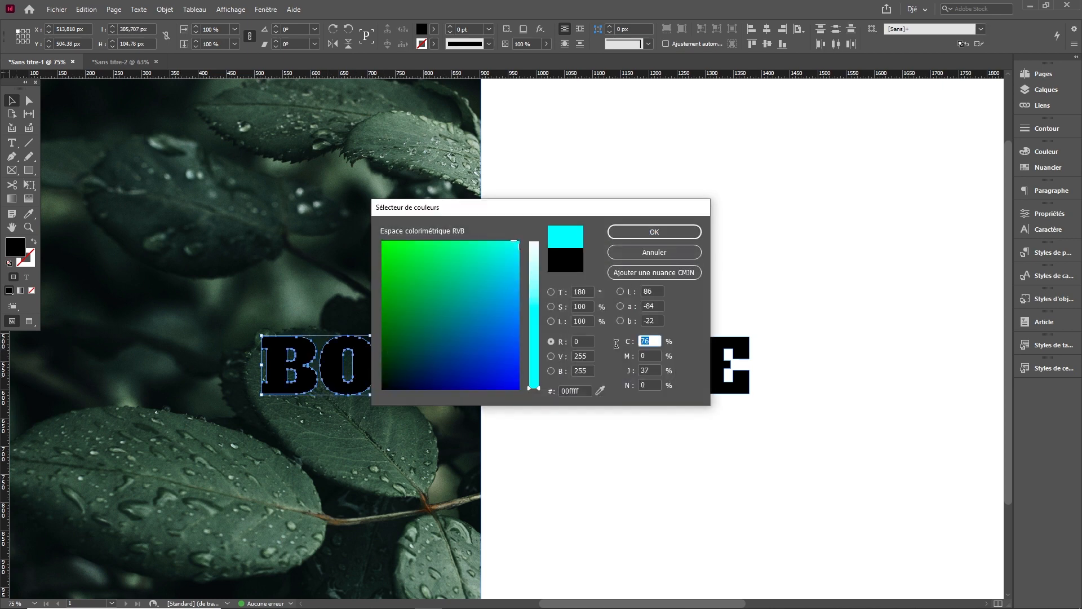
pyautogui.write('0')
pyautogui.press('Tab')
pyautogui.press('Tab')
pyautogui.write('0')
pyautogui.press('Tab')
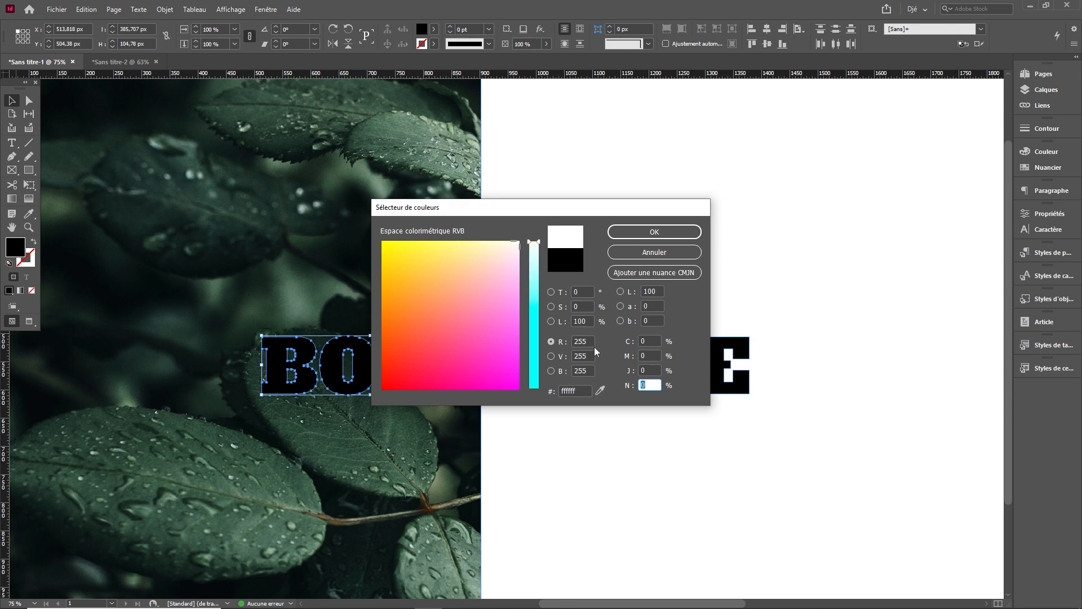
pyautogui.press('Return')
pyautogui.click(538, 288)
# Combine the N, I, Q, U and E outlines into one compound path and paste the copied content into it.
pyautogui.hotkey('ctrl', '-')
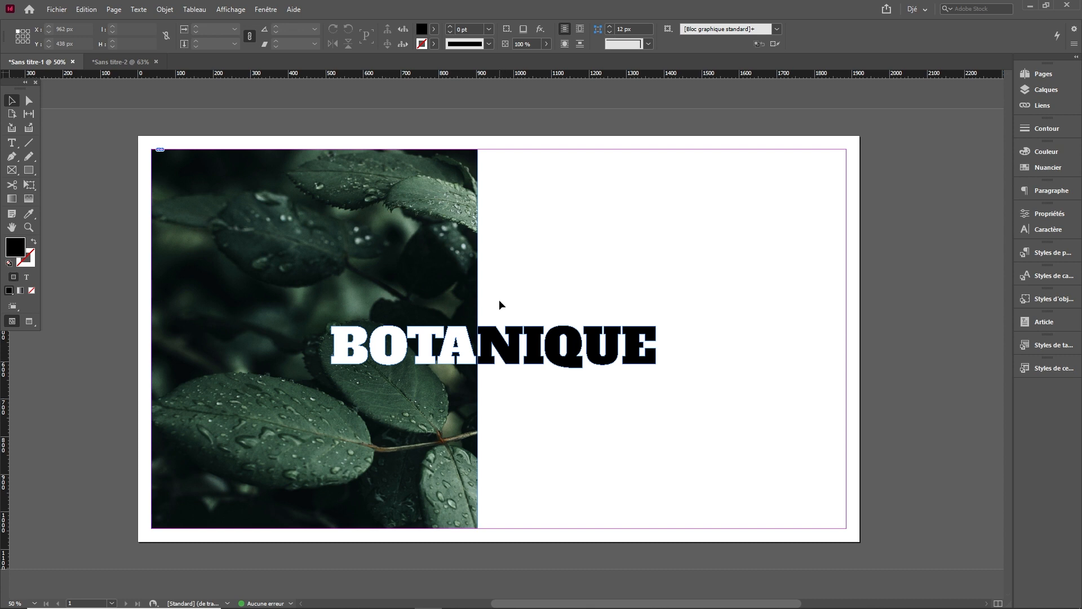
pyautogui.moveTo(502, 284); pyautogui.dragTo(641, 380)
pyautogui.click(165, 9)
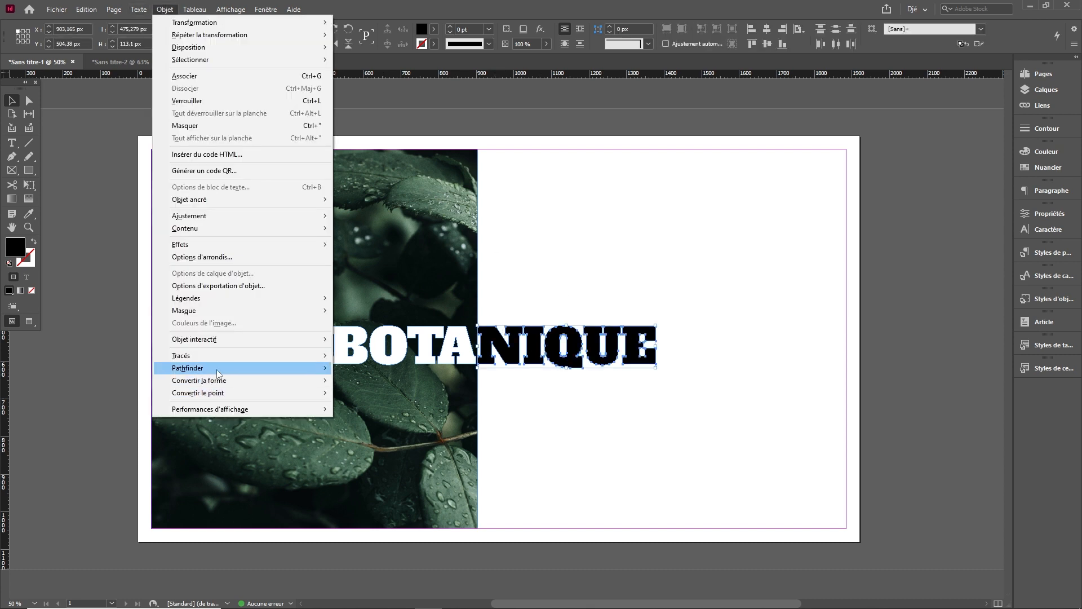
pyautogui.moveTo(226, 358)
pyautogui.click(381, 410)
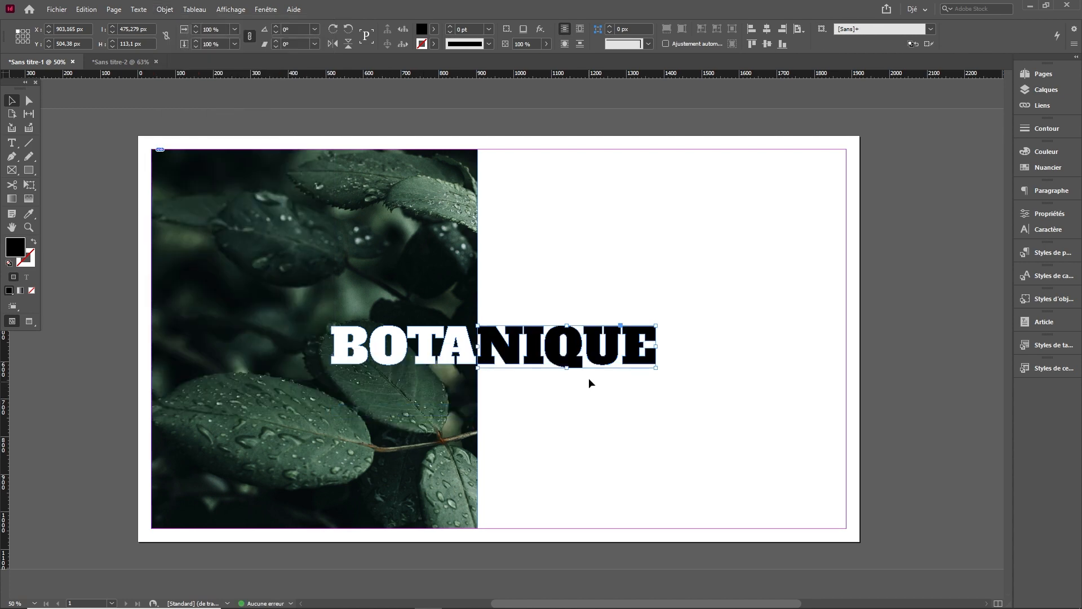
pyautogui.click(96, 9)
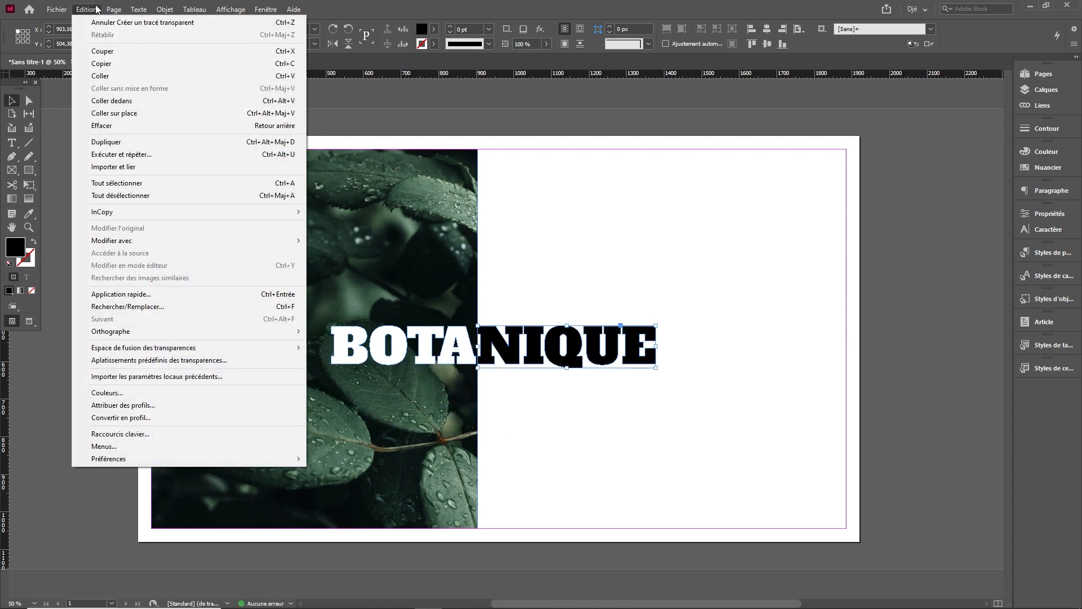
pyautogui.click(110, 101)
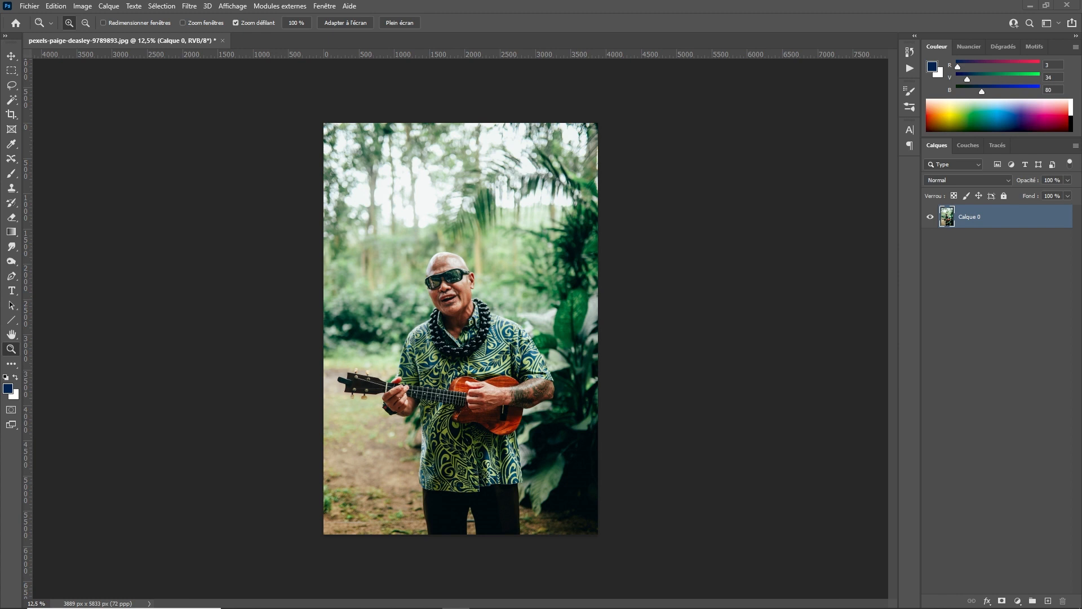
# In Photoshop, open Select and Mask for the photo of the ukulele player and select the subject automatically.
pyautogui.click(11, 102)
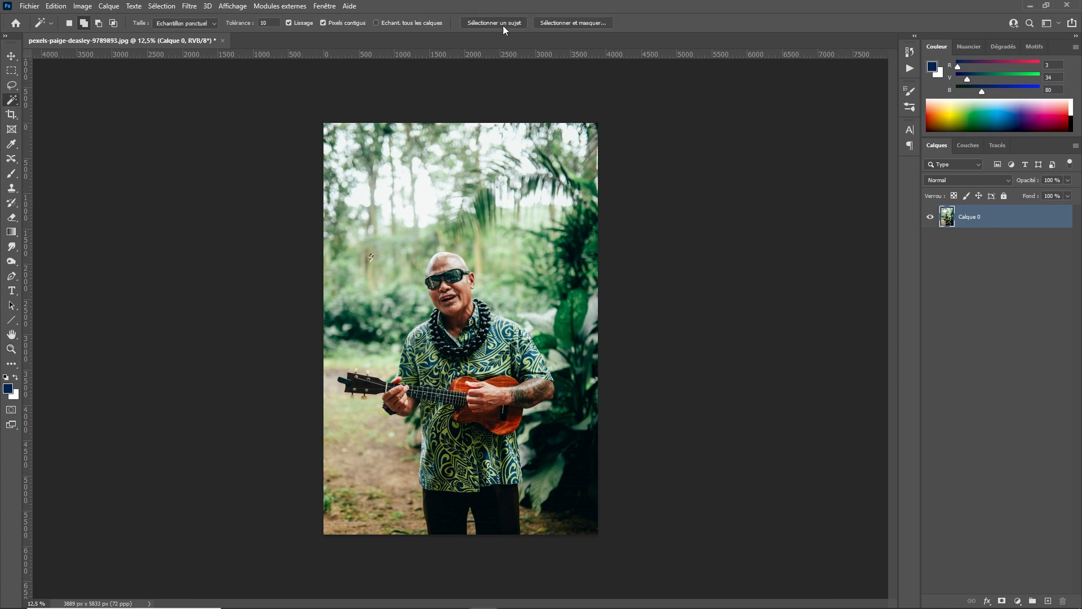
pyautogui.click(561, 23)
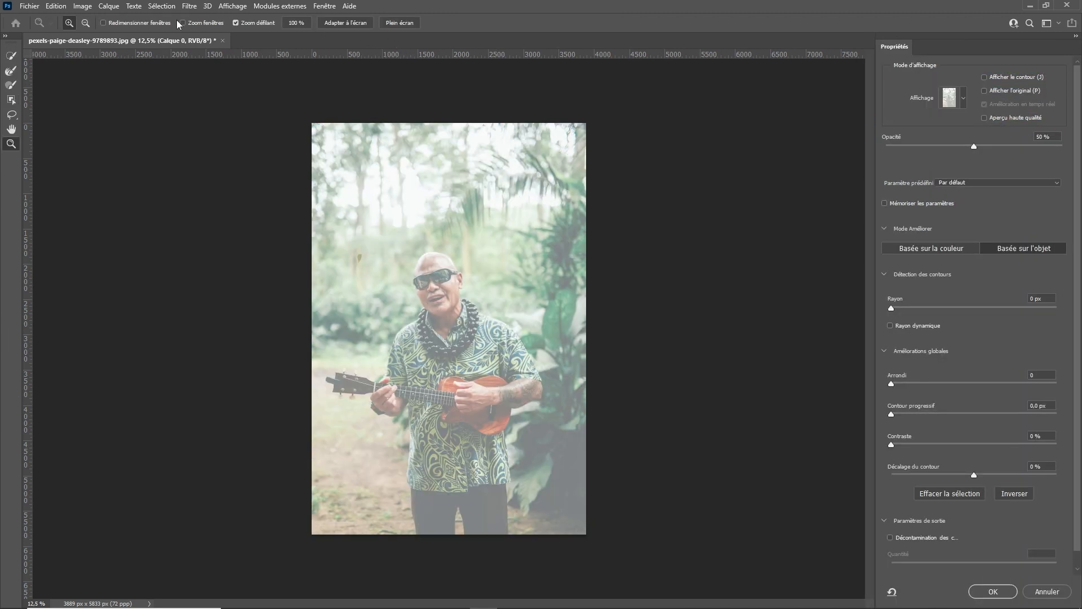
pyautogui.click(162, 7)
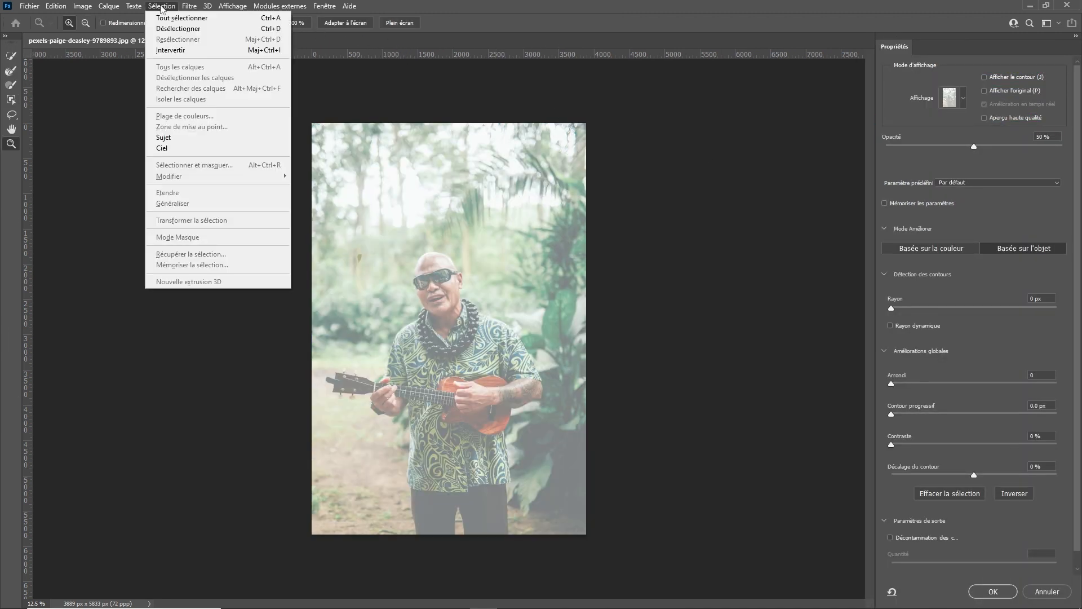
pyautogui.click(175, 137)
pyautogui.click(502, 229)
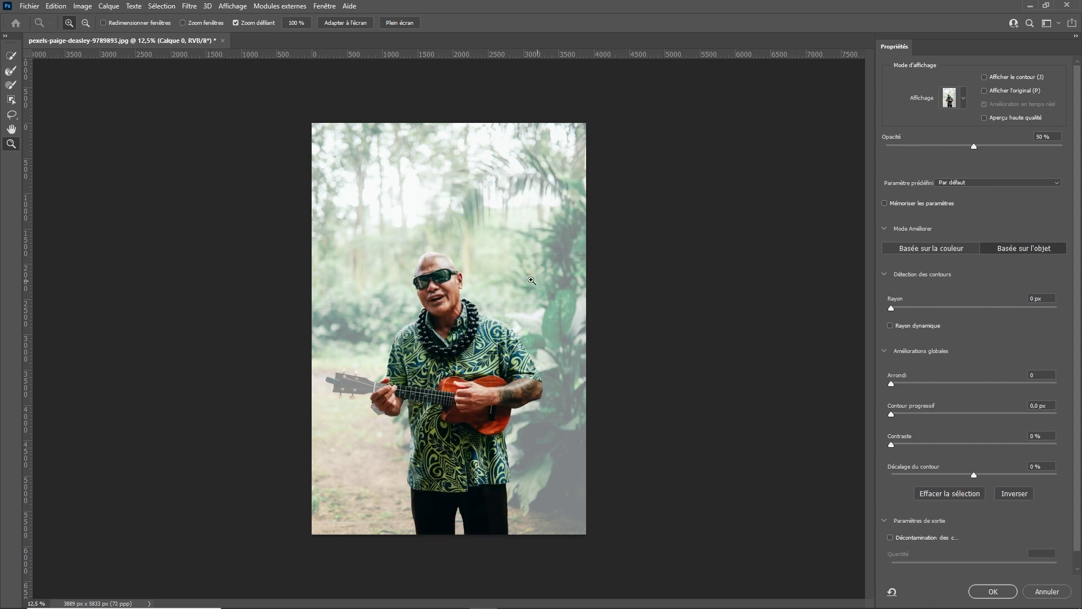
# Output the subject selection to a new layer with a layer mask and make the original Calque 0 layer visible.
pyautogui.scroll(-1, 1065, 363)
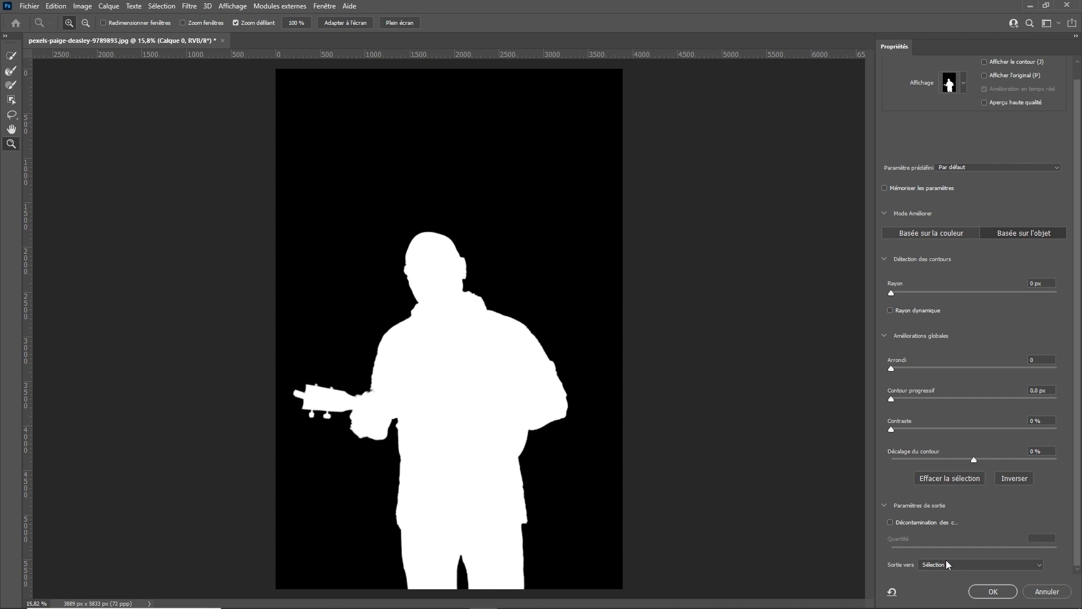
pyautogui.click(946, 562)
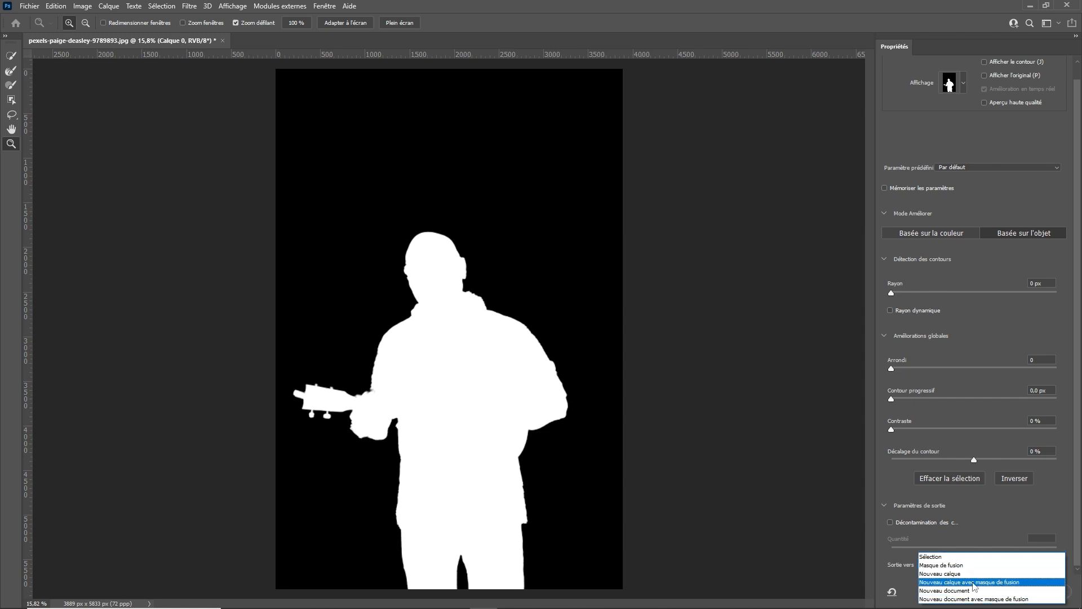
pyautogui.click(974, 582)
pyautogui.click(1001, 592)
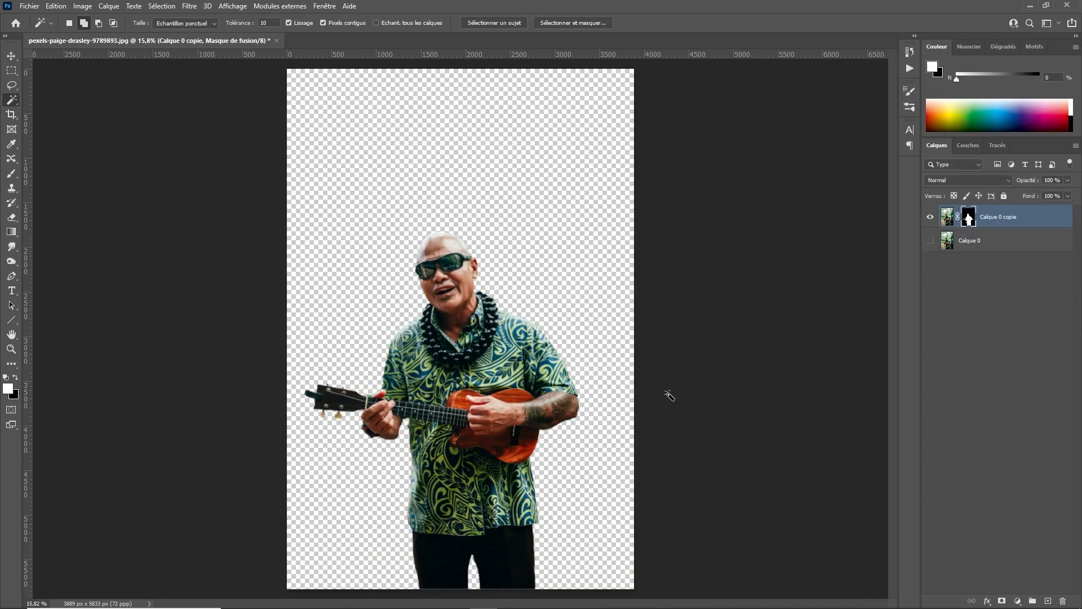
pyautogui.click(931, 240)
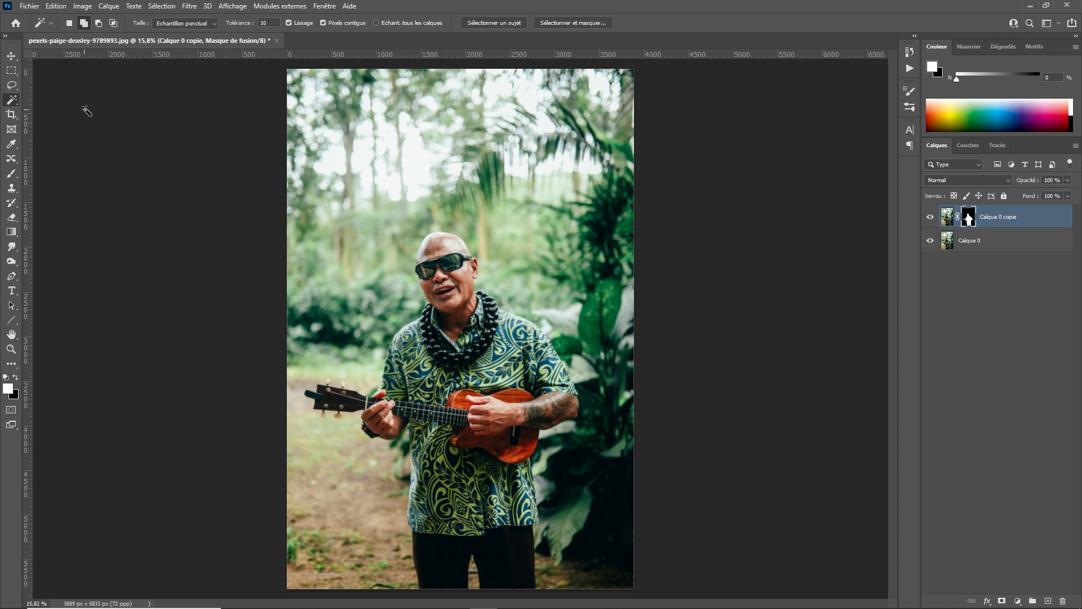
# Save the document as demo in Photoshop PSD format in the astuces folder, with maximised compatibility.
pyautogui.click(30, 6)
pyautogui.moveTo(56, 6)
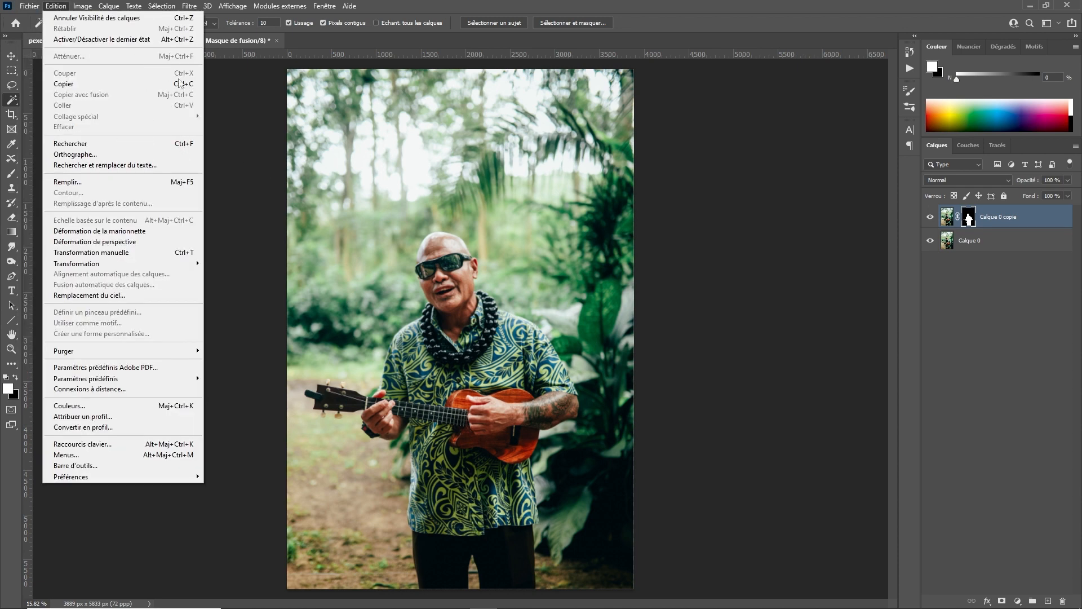
pyautogui.click(40, 135)
pyautogui.write('dem')
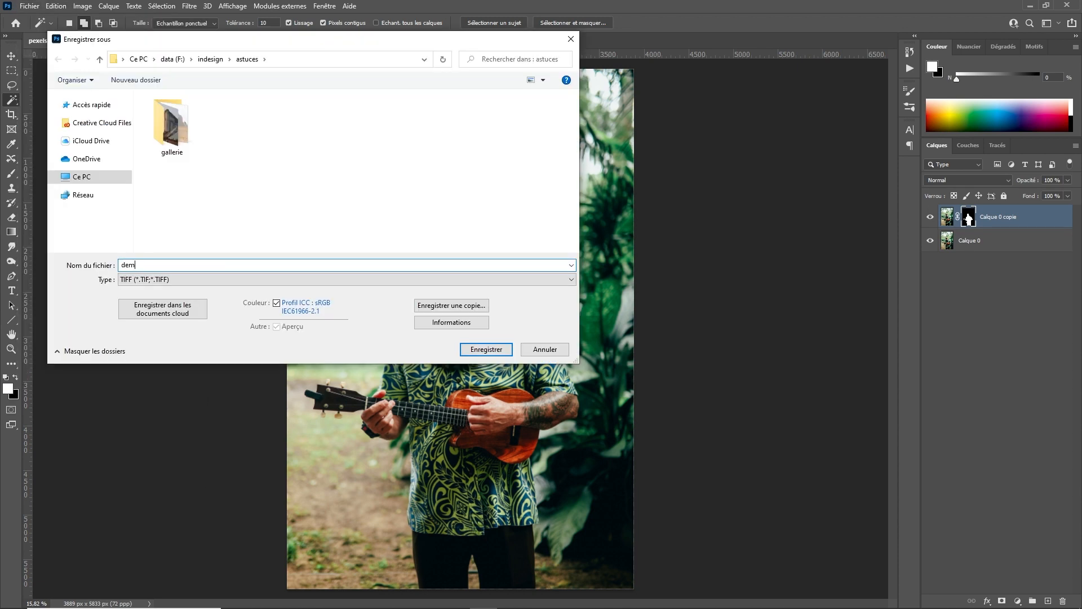
pyautogui.write('o')
pyautogui.click(169, 280)
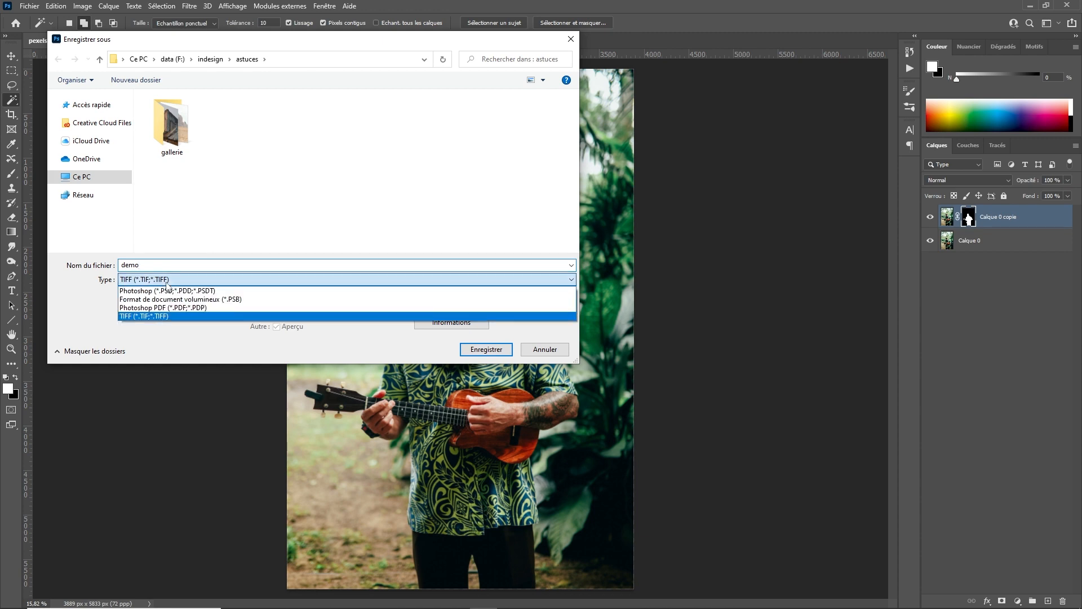
pyautogui.click(169, 290)
pyautogui.click(483, 350)
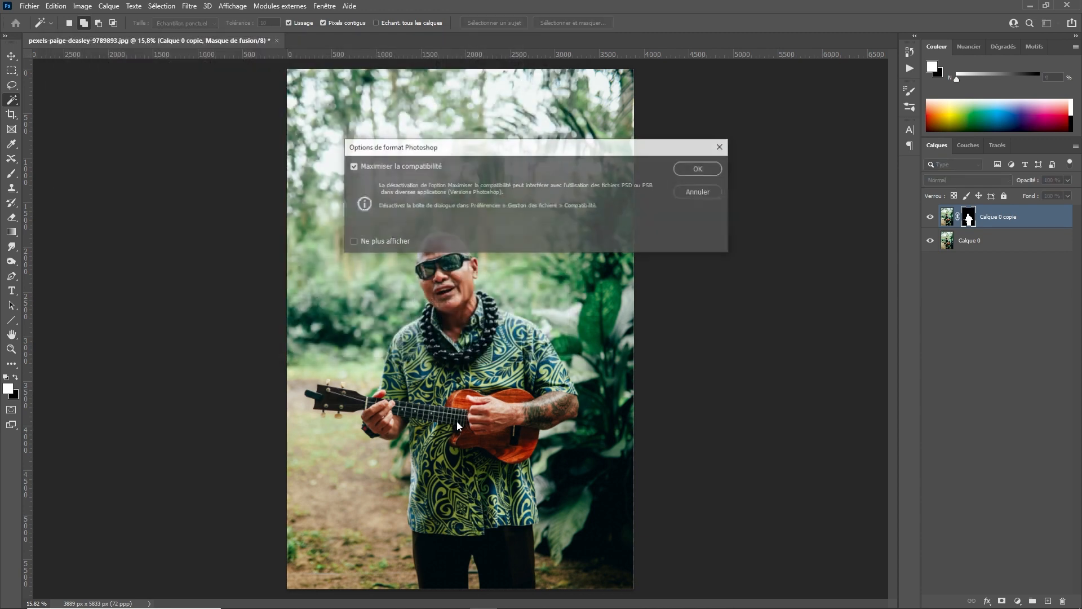
pyautogui.click(706, 166)
# Rename the full photo layer image 1 and the masked subject layer image 2.
pyautogui.press('v')
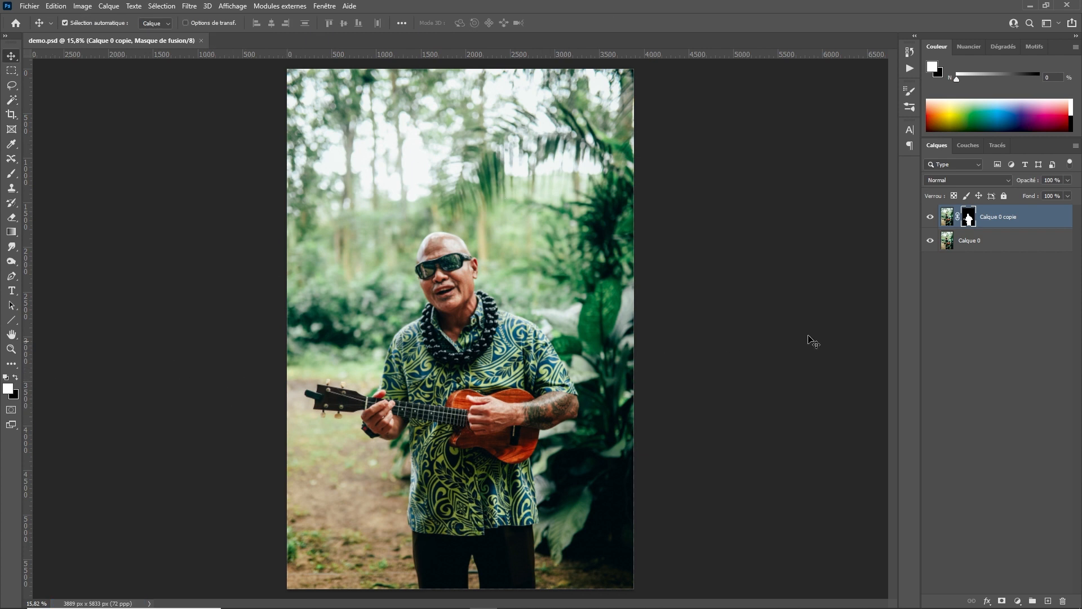
pyautogui.click(971, 242)
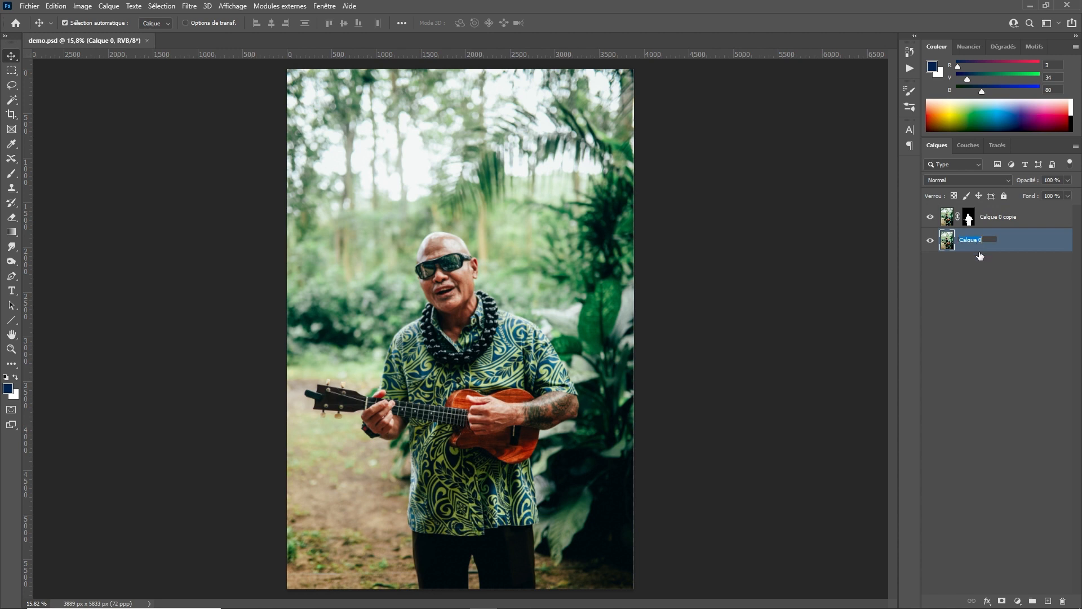
pyautogui.write('image 1')
pyautogui.click(995, 220)
pyautogui.doubleClick(1002, 217)
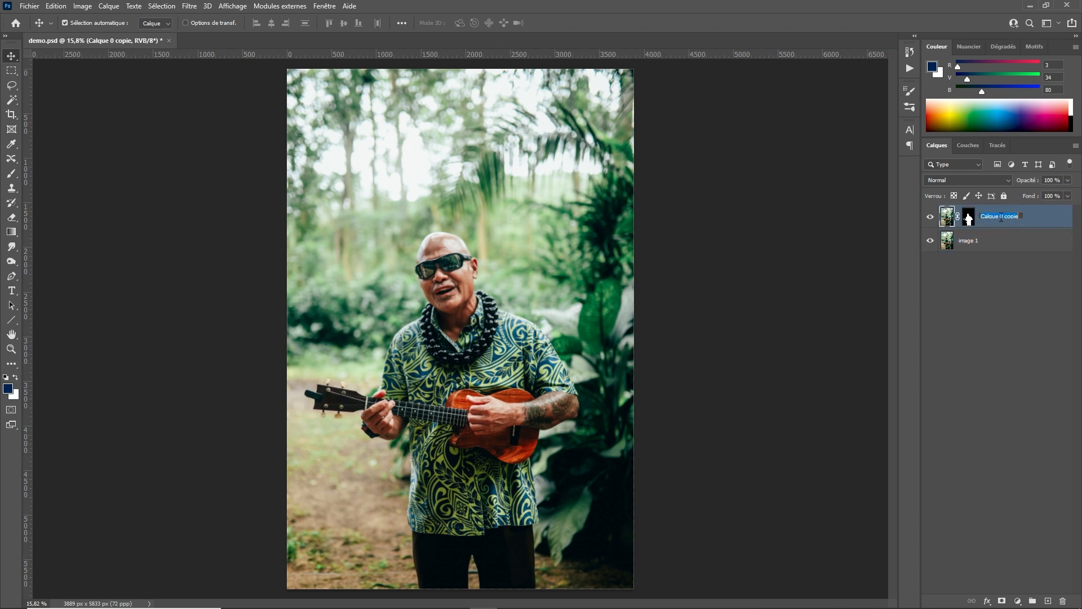
pyautogui.press('BackSpace')
pyautogui.press('Return')
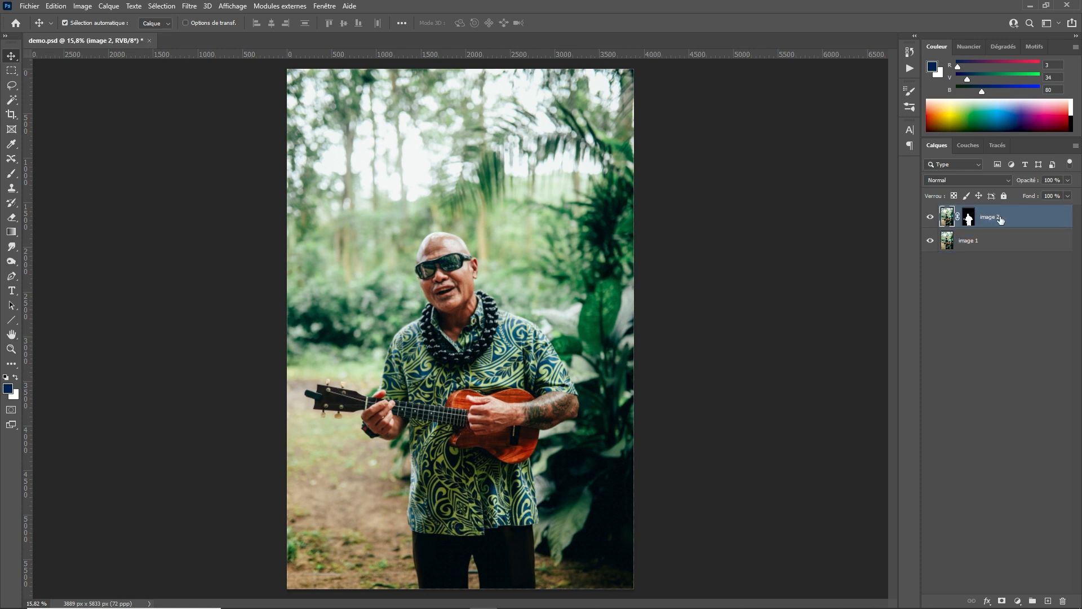
# Toggle the visibility of image 1 and image 2 to view each layer separately, leaving both shown.
pyautogui.click(930, 216)
pyautogui.click(961, 243)
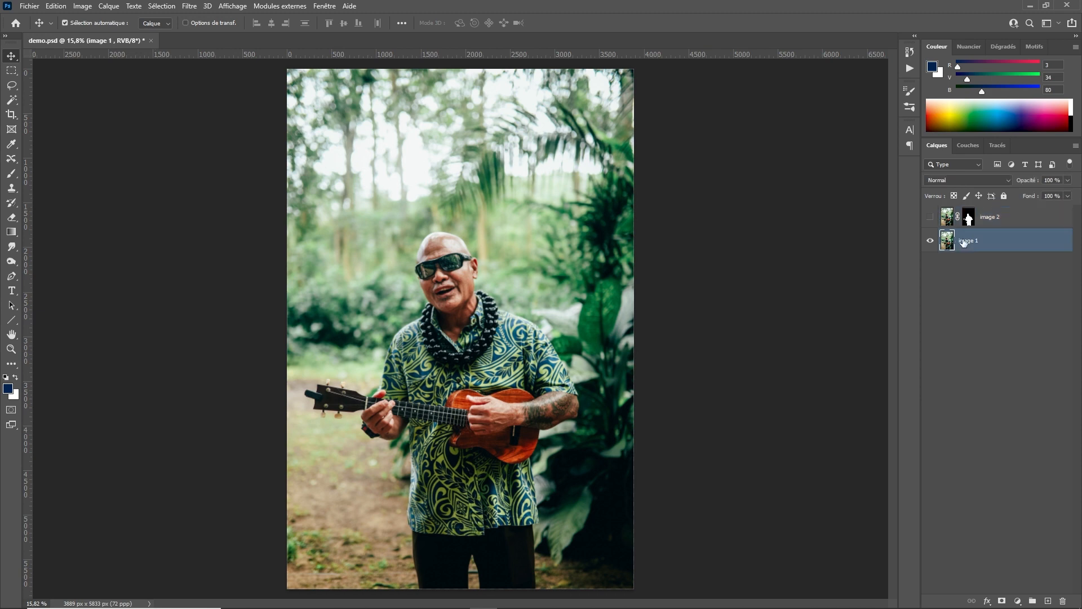
pyautogui.click(931, 243)
pyautogui.click(931, 217)
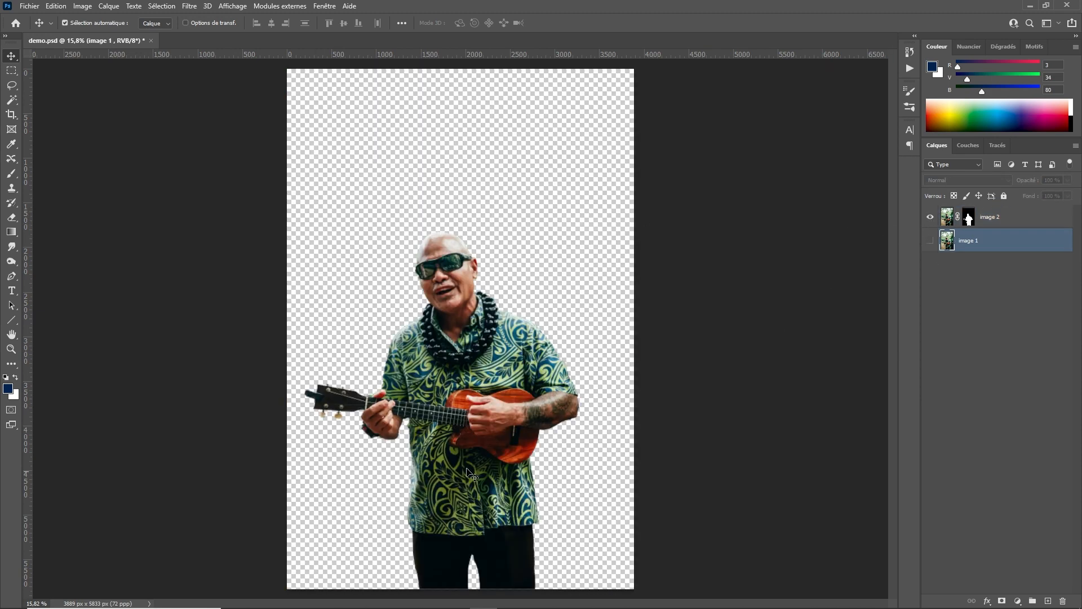
pyautogui.click(931, 241)
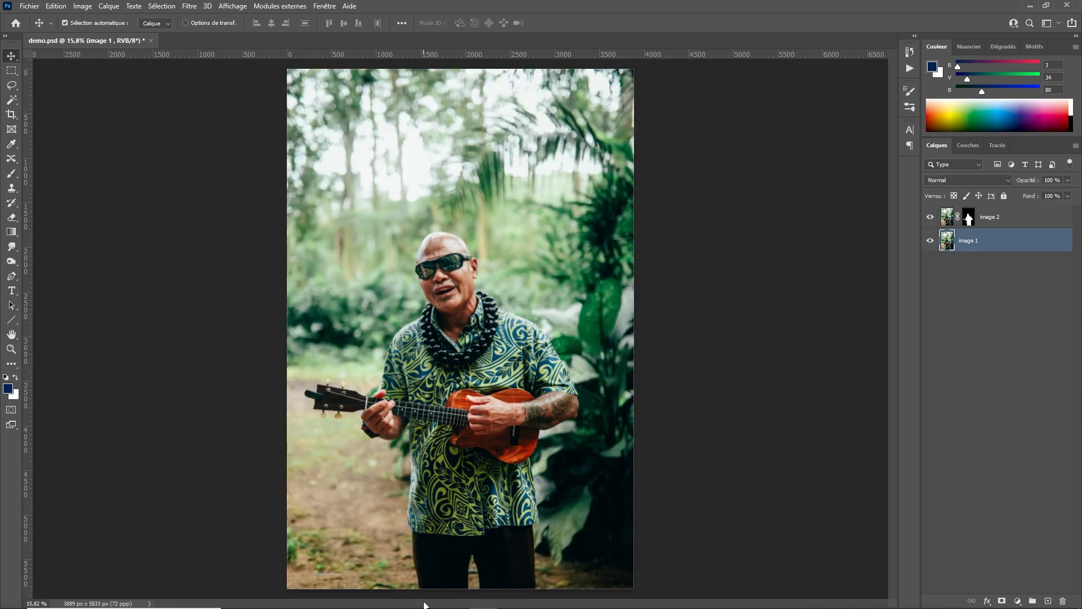
# In InDesign, place demo.psd in a new graphic frame about 184.6 × 230.7 mm and fit the image proportionally.
pyautogui.moveTo(347, 157); pyautogui.dragTo(666, 555)
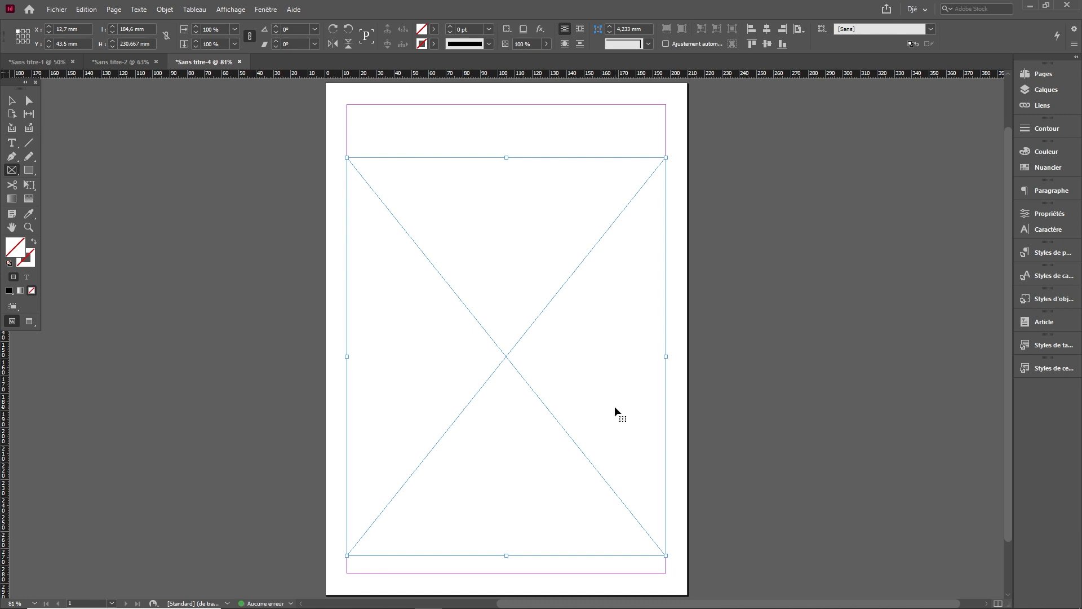
pyautogui.hotkey('ctrl', 'd')
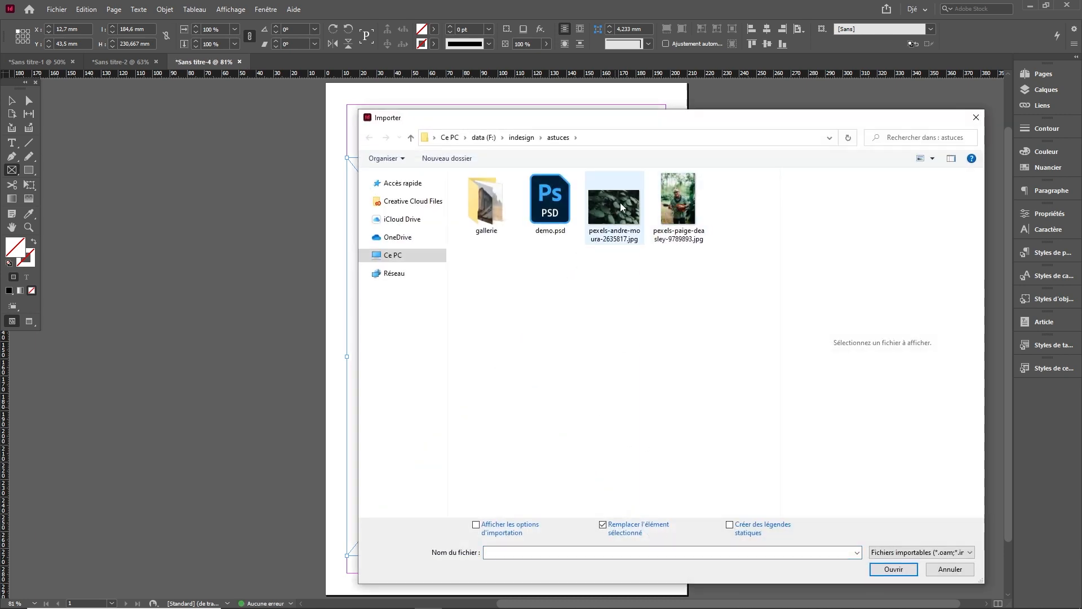
pyautogui.click(541, 211)
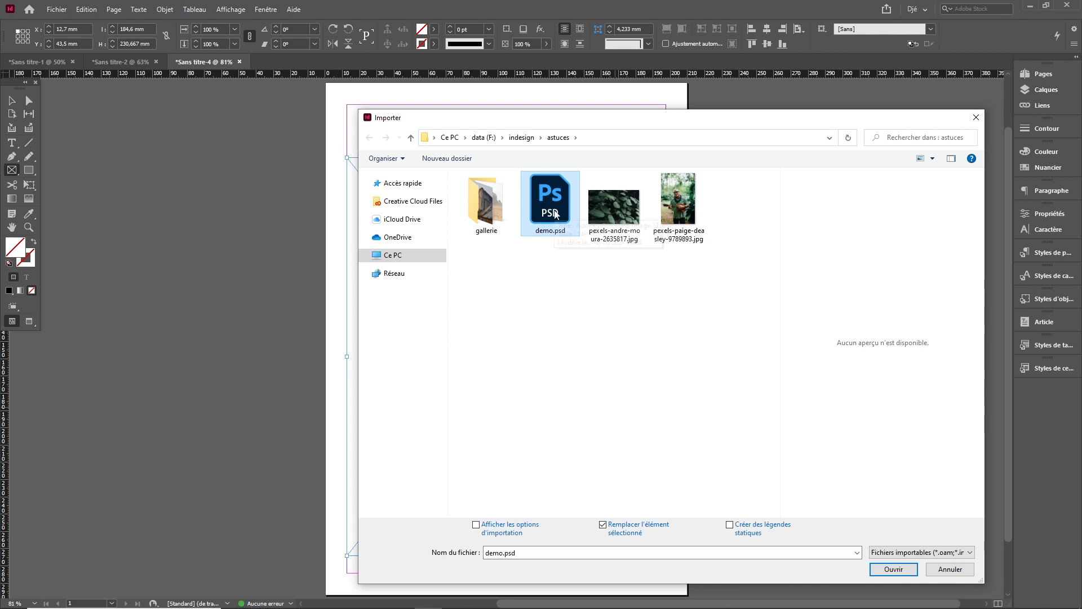
pyautogui.doubleClick(548, 228)
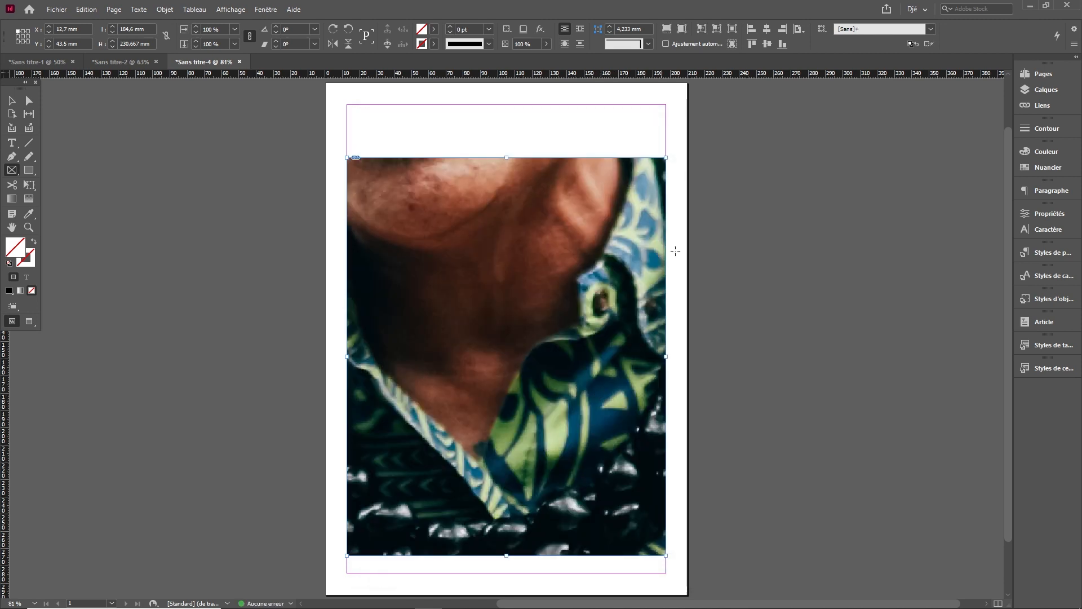
pyautogui.click(681, 30)
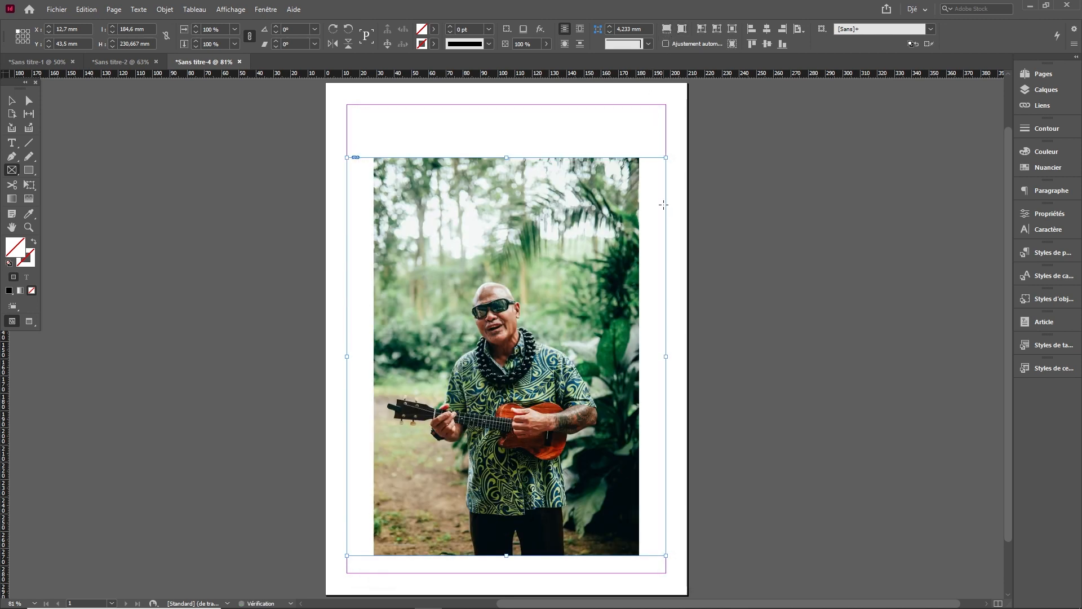
pyautogui.hotkey('ctrl', '1')
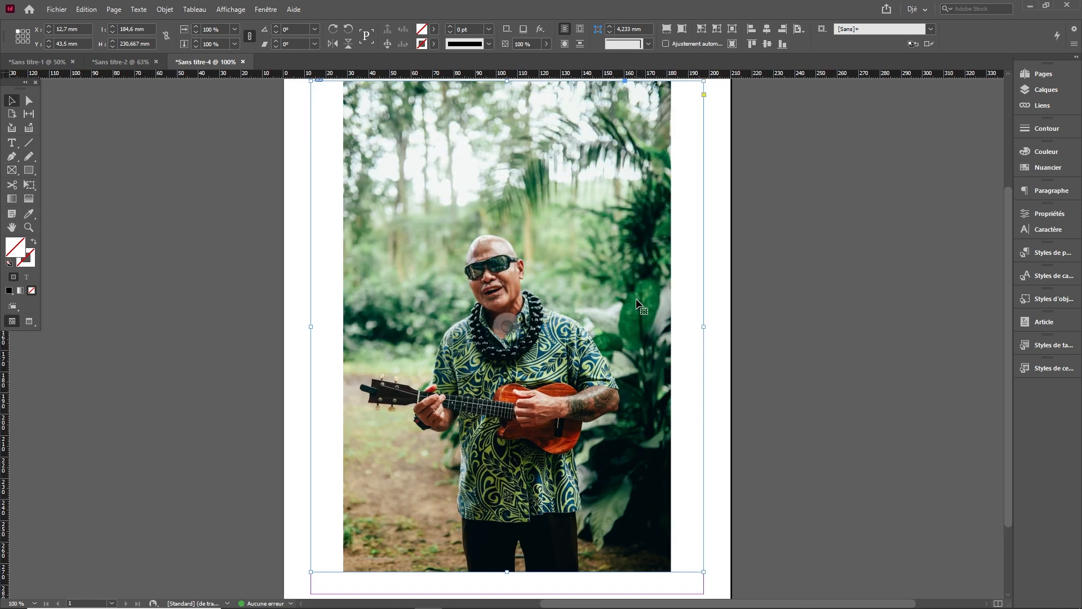
# Copy the demo.psd frame and paste the duplicate in place, exactly over the original on Calque 1.
pyautogui.click(1053, 92)
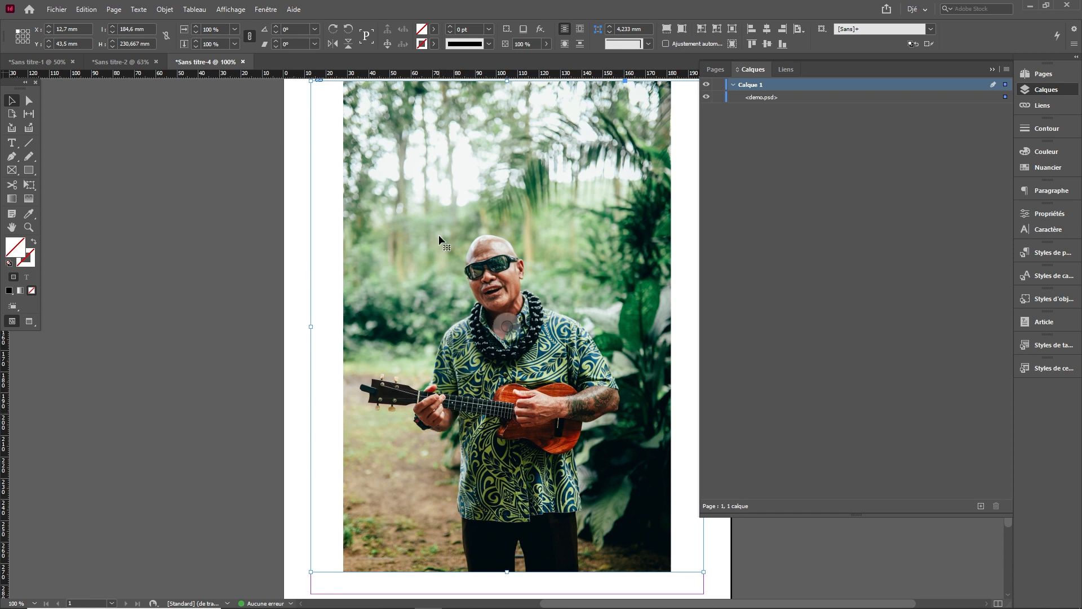
pyautogui.click(92, 11)
pyautogui.click(103, 63)
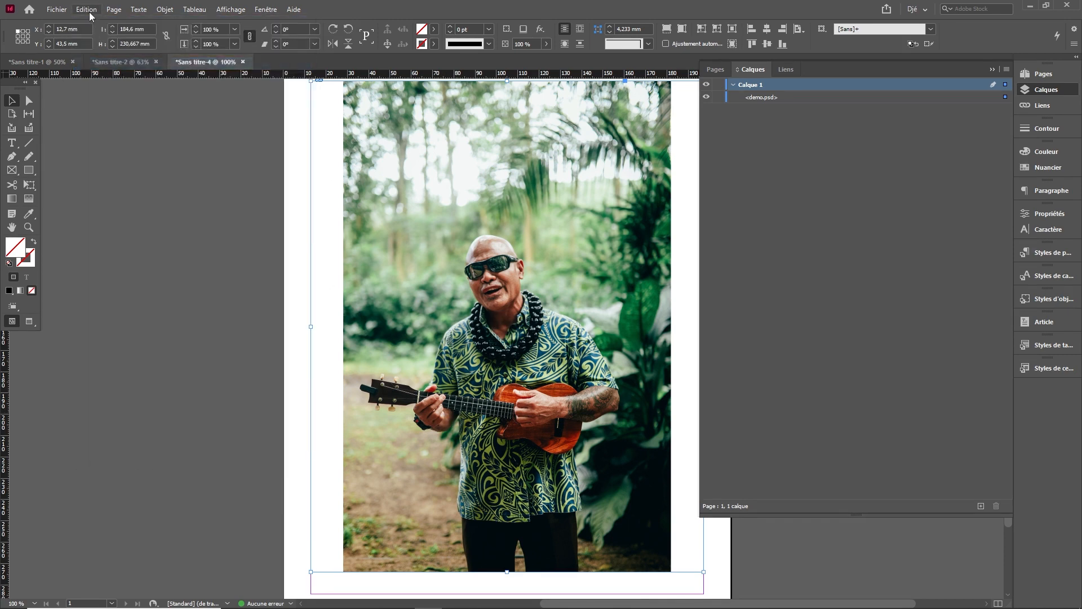
pyautogui.click(90, 11)
pyautogui.click(114, 113)
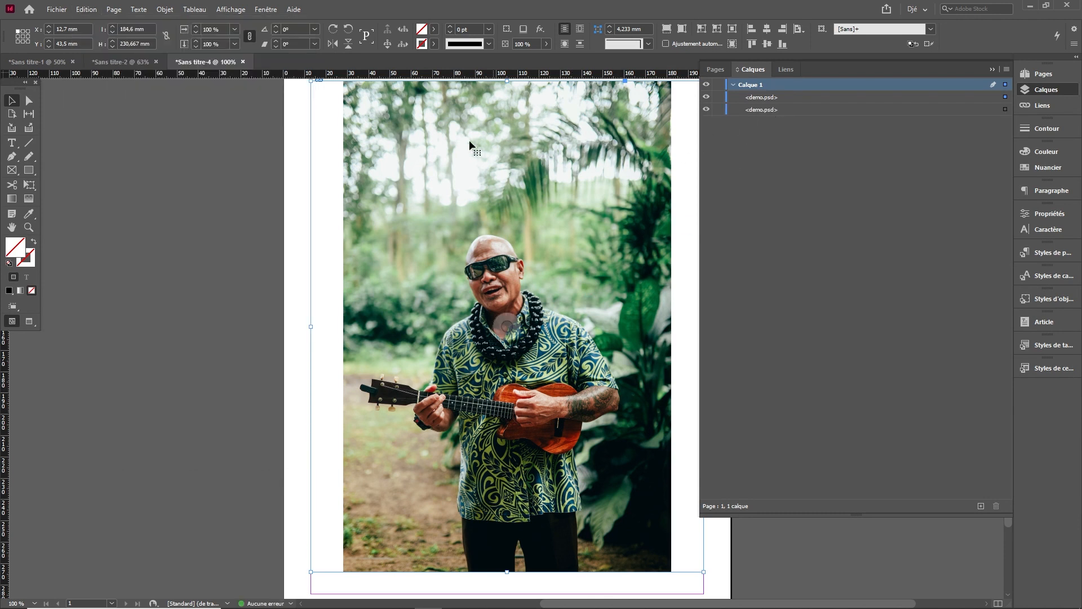
pyautogui.moveTo(387, 278); pyautogui.dragTo(530, 281)
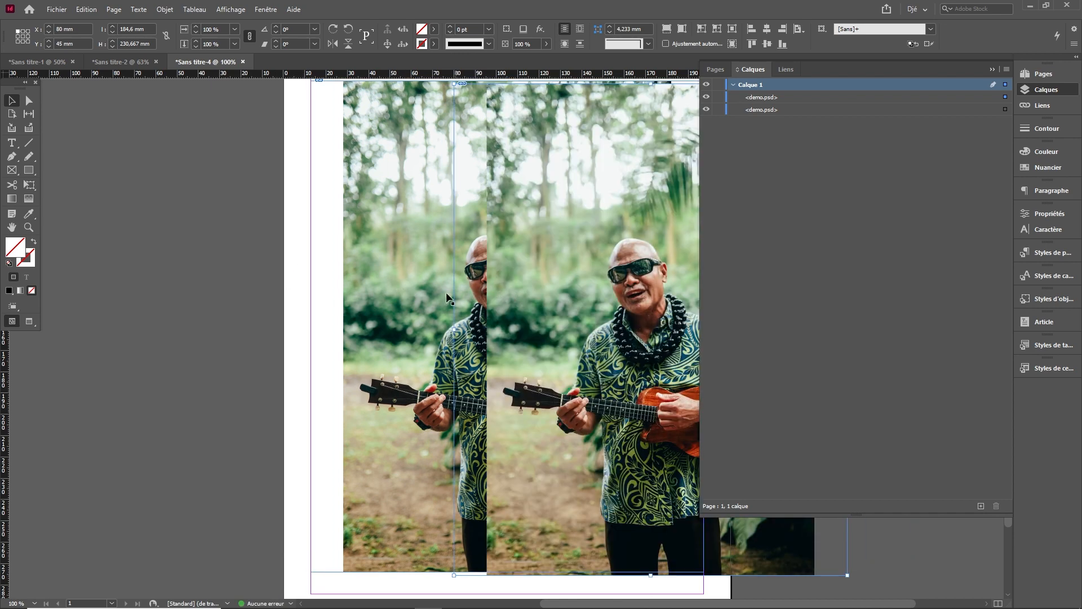
pyautogui.hotkey('ctrl', 'z')
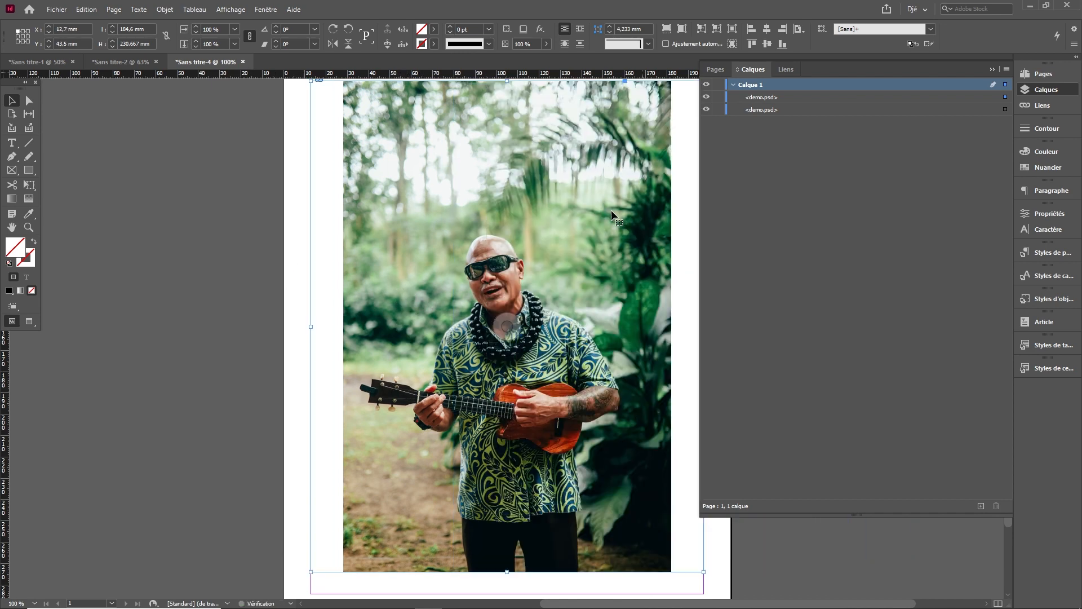
# In the upper copy's object layer options, hide Calque 0 and keep only Calque 0 copie shown.
pyautogui.rightClick(481, 253)
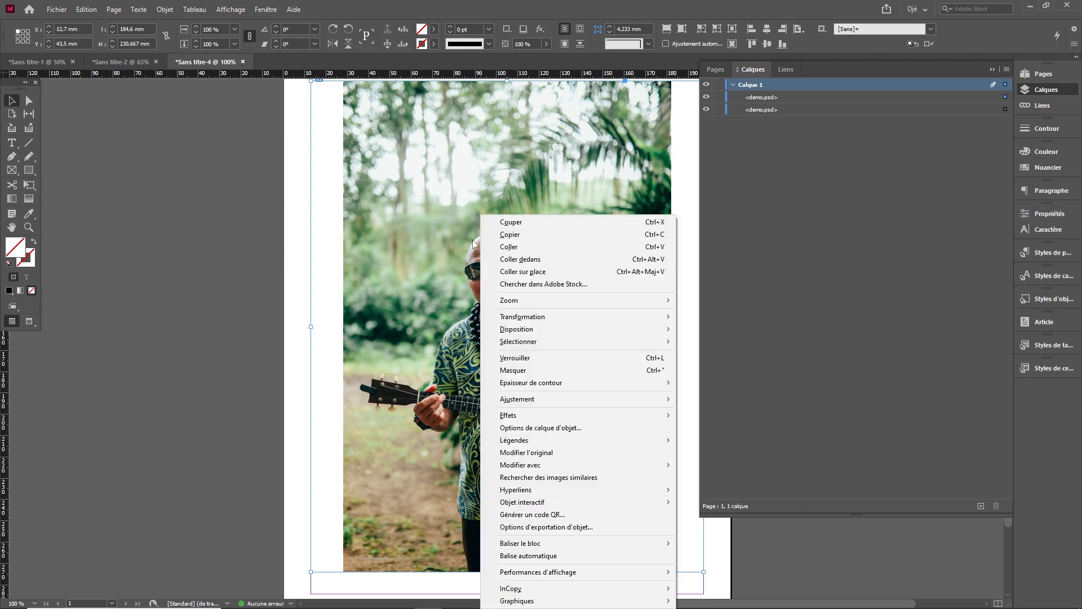
pyautogui.click(534, 428)
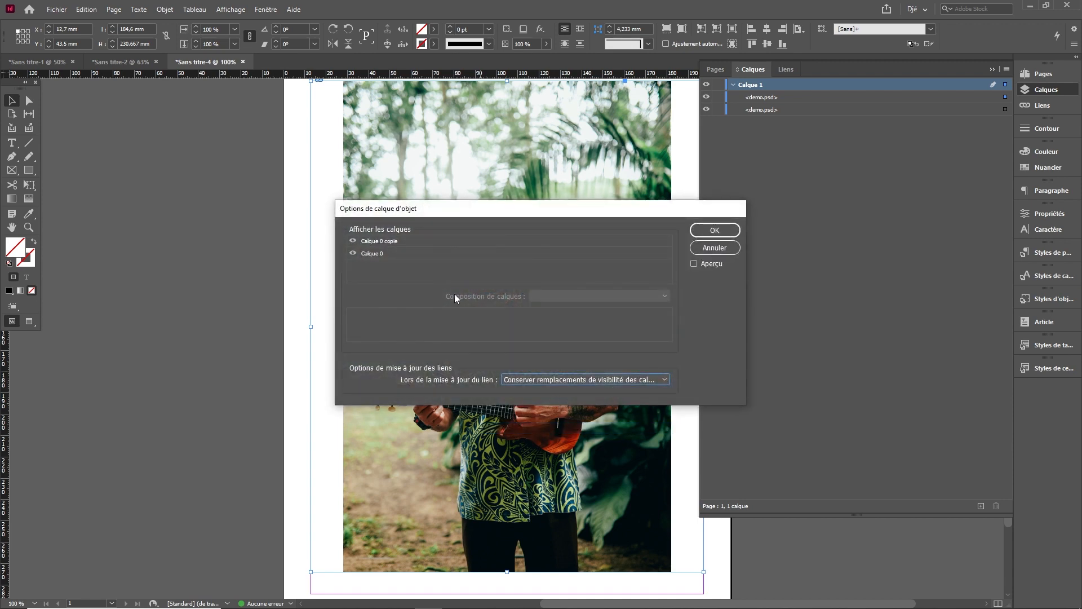
pyautogui.moveTo(388, 214); pyautogui.dragTo(483, 212)
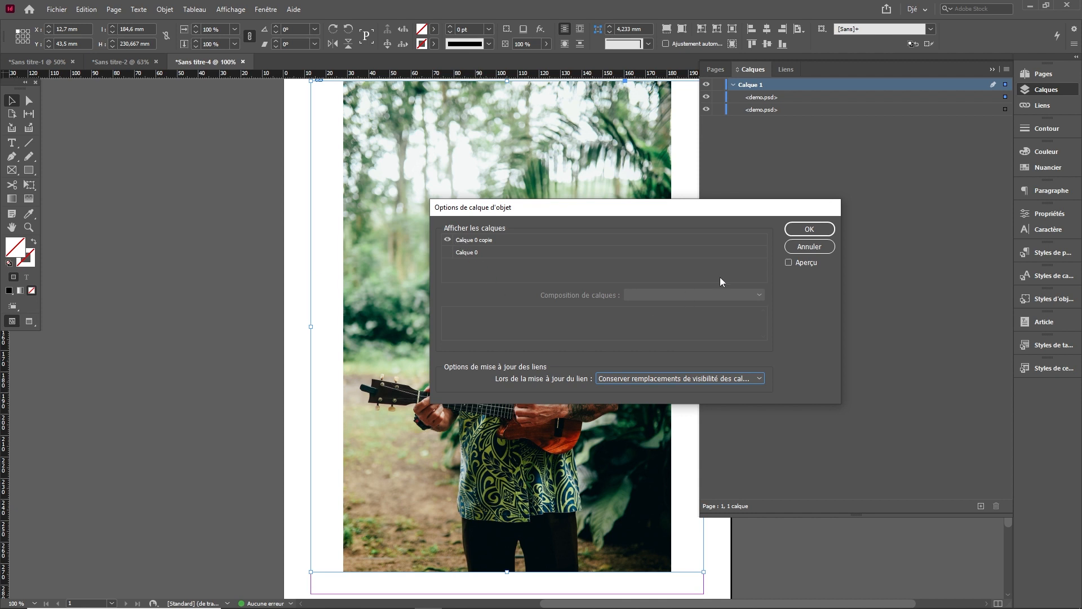
pyautogui.click(810, 228)
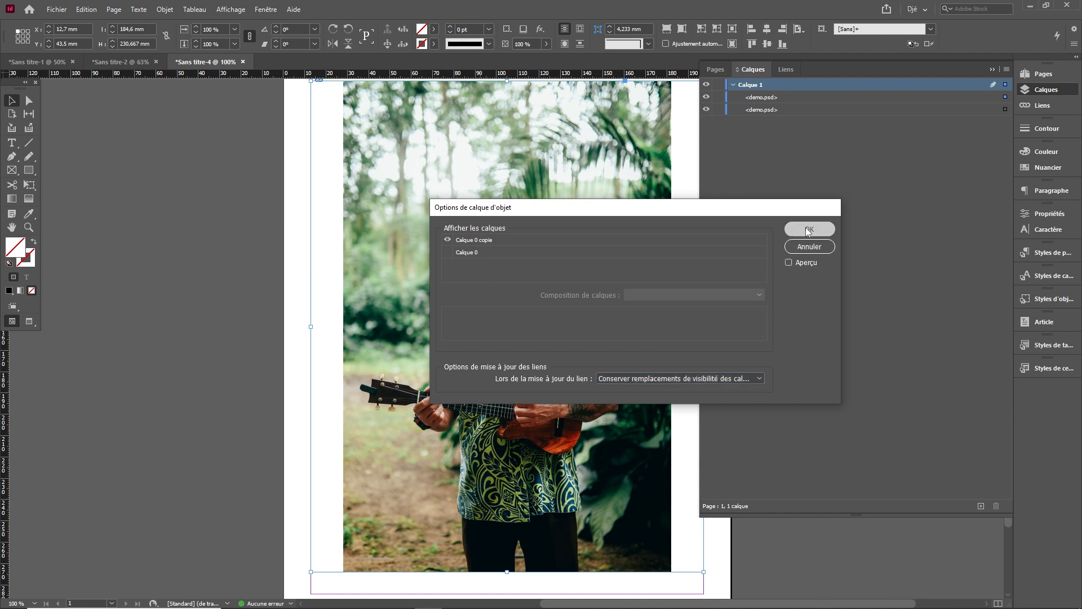
# Move the upper copy off the photo to check the isolated cutout, and undo the move.
pyautogui.click(224, 314)
pyautogui.click(534, 321)
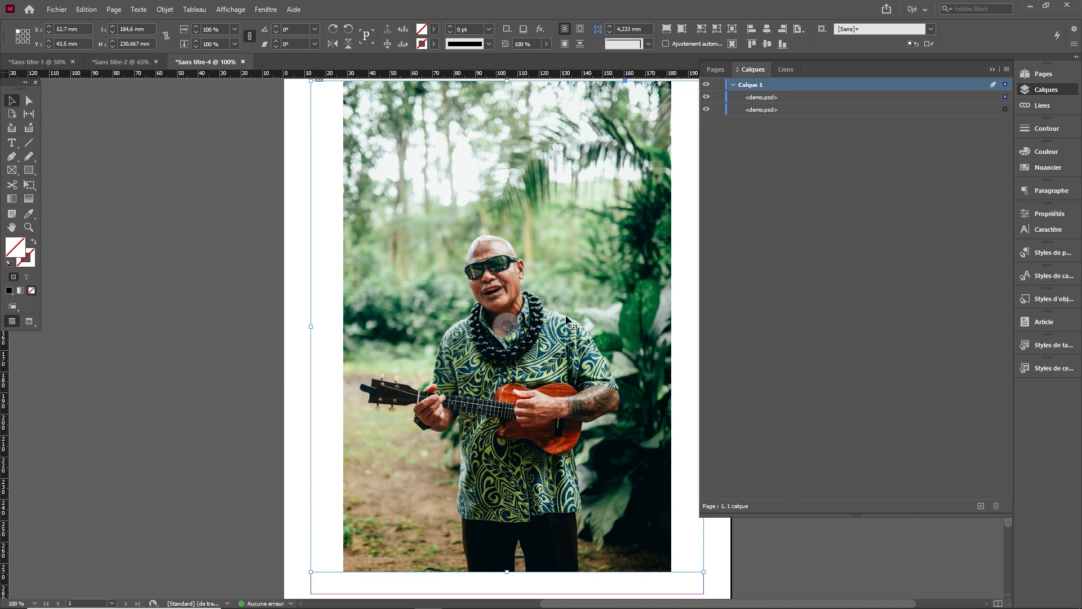
pyautogui.moveTo(568, 320)
pyautogui.mouseDown()
pyautogui.moveTo(244, 322)
pyautogui.moveTo(277, 335)
pyautogui.mouseUp()
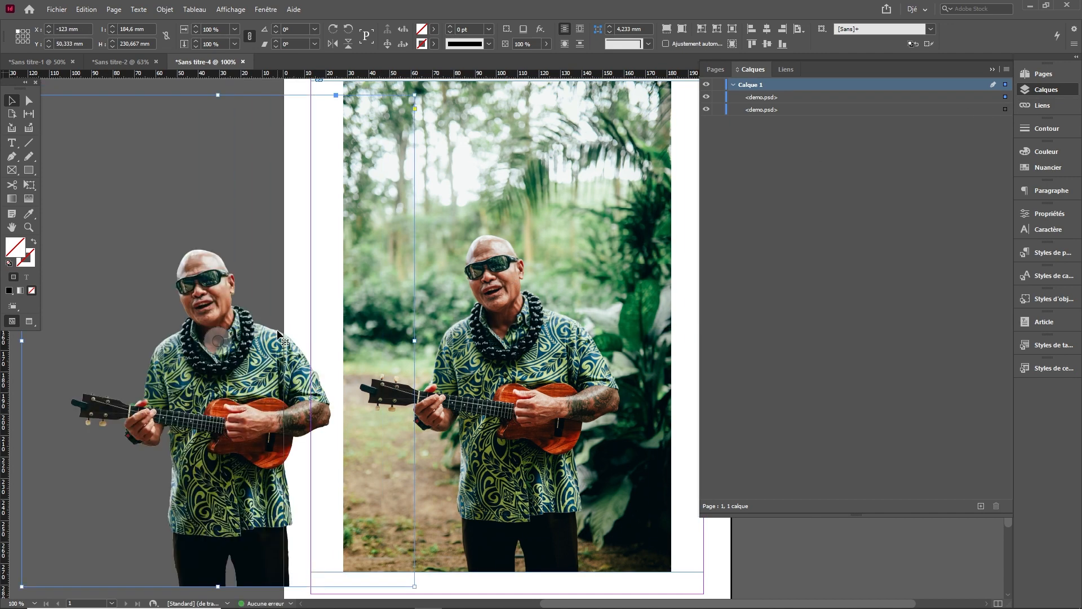
pyautogui.hotkey('ctrl', 'z')
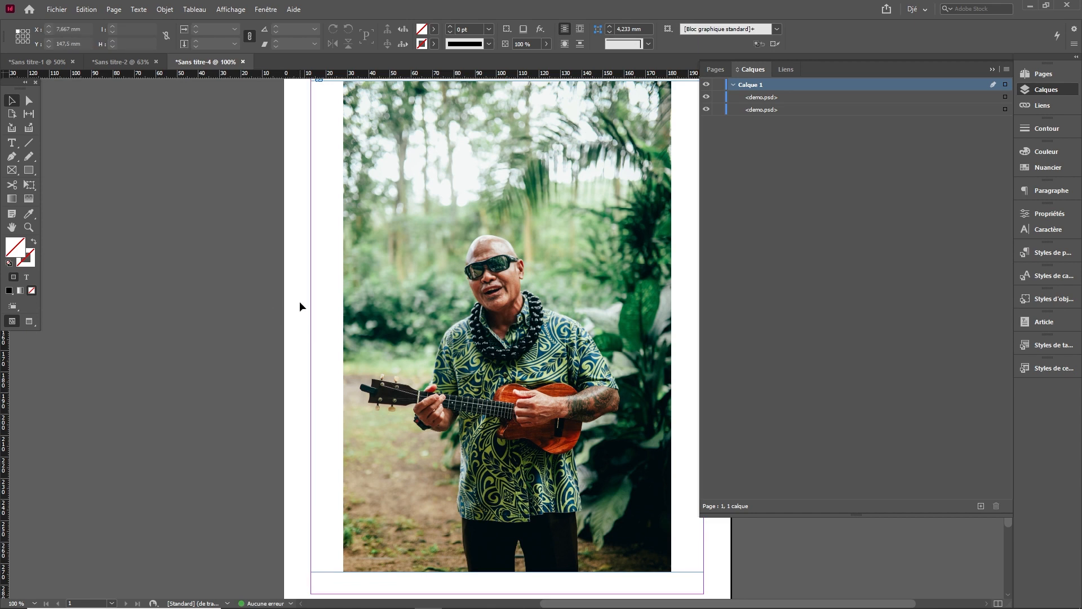
# Crop the lower demo.psd frame from its top edge down to the ukulele's level and preview the page without guides.
pyautogui.click(1005, 109)
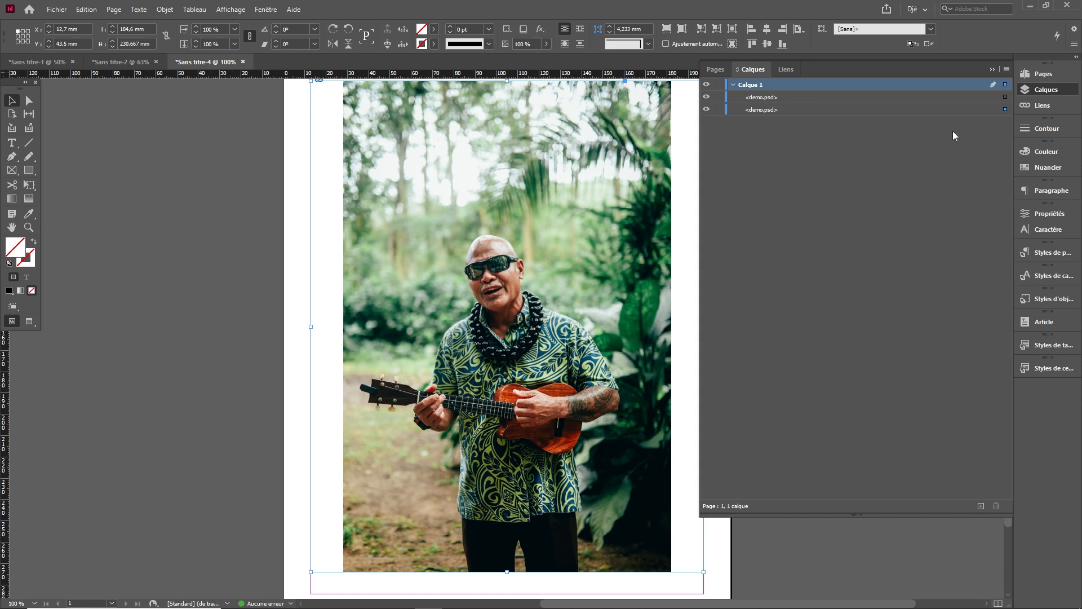
pyautogui.moveTo(507, 81); pyautogui.dragTo(518, 393)
pyautogui.click(211, 367)
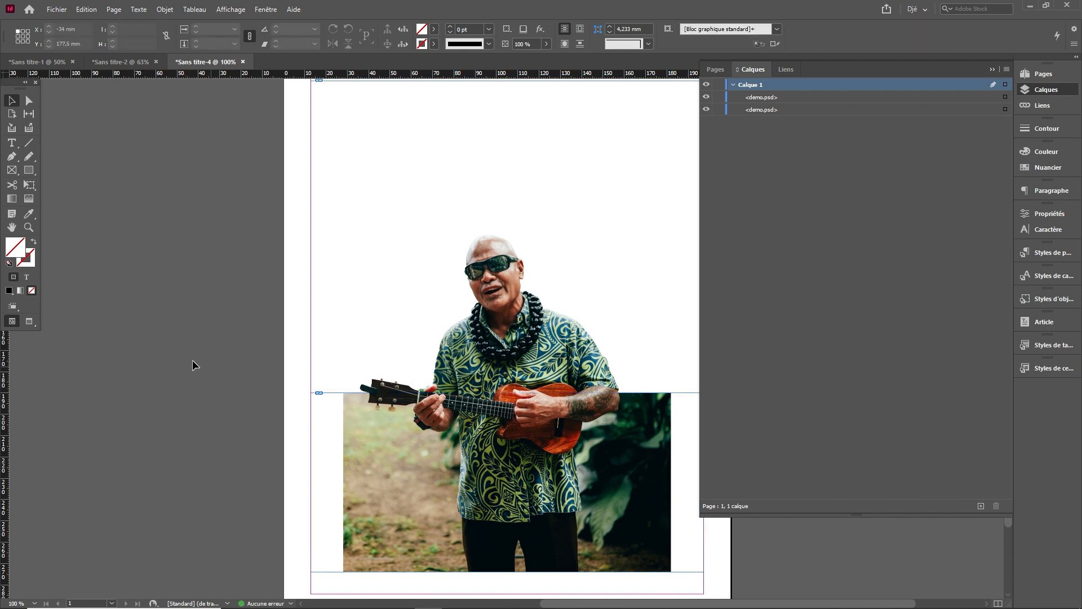
pyautogui.press('w')
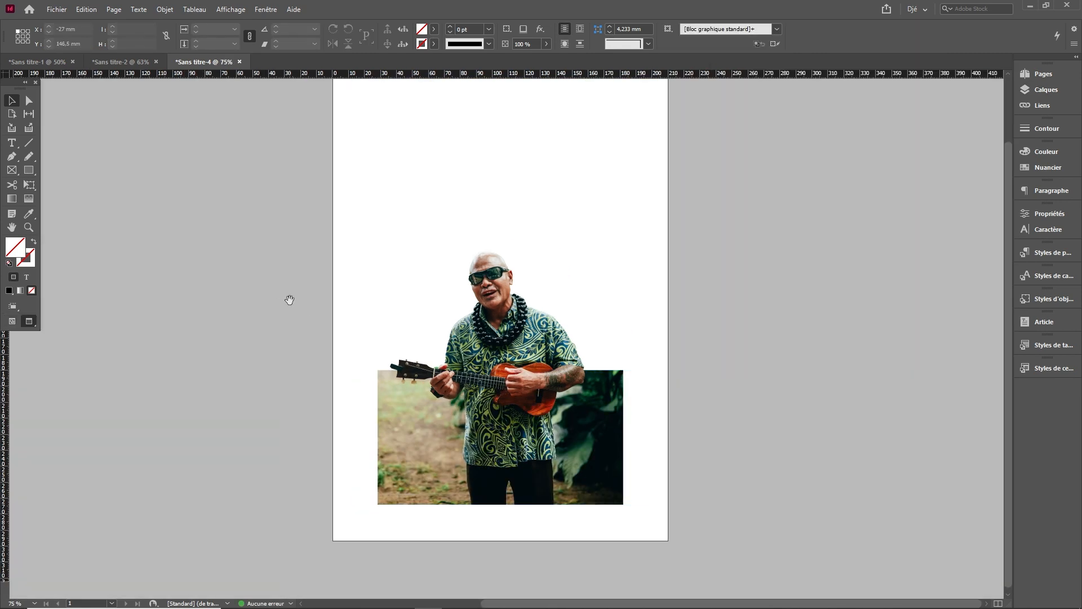